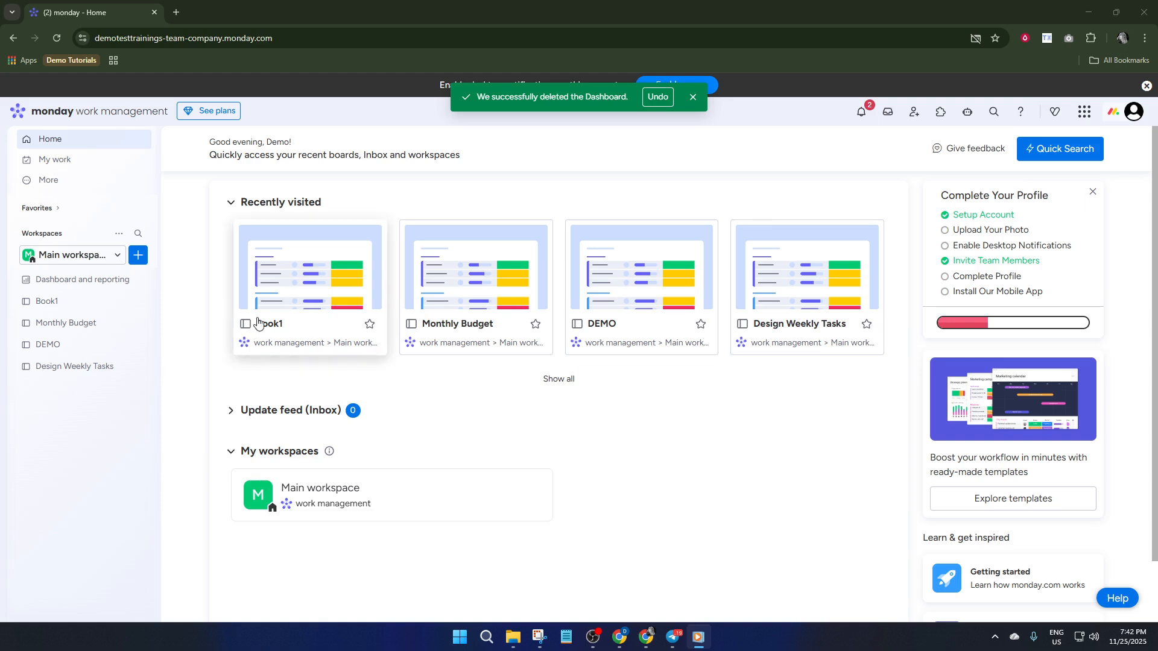
Create a new dashboard named "Demo Widget" in the Main workspace
click(140, 261)
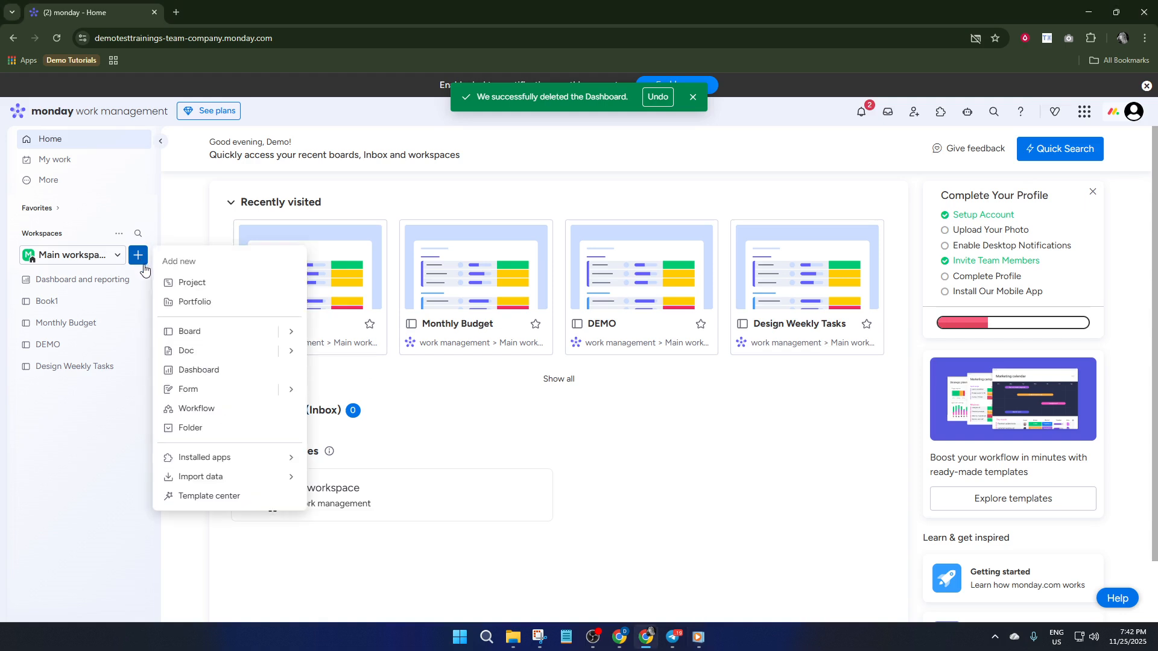
click(225, 372)
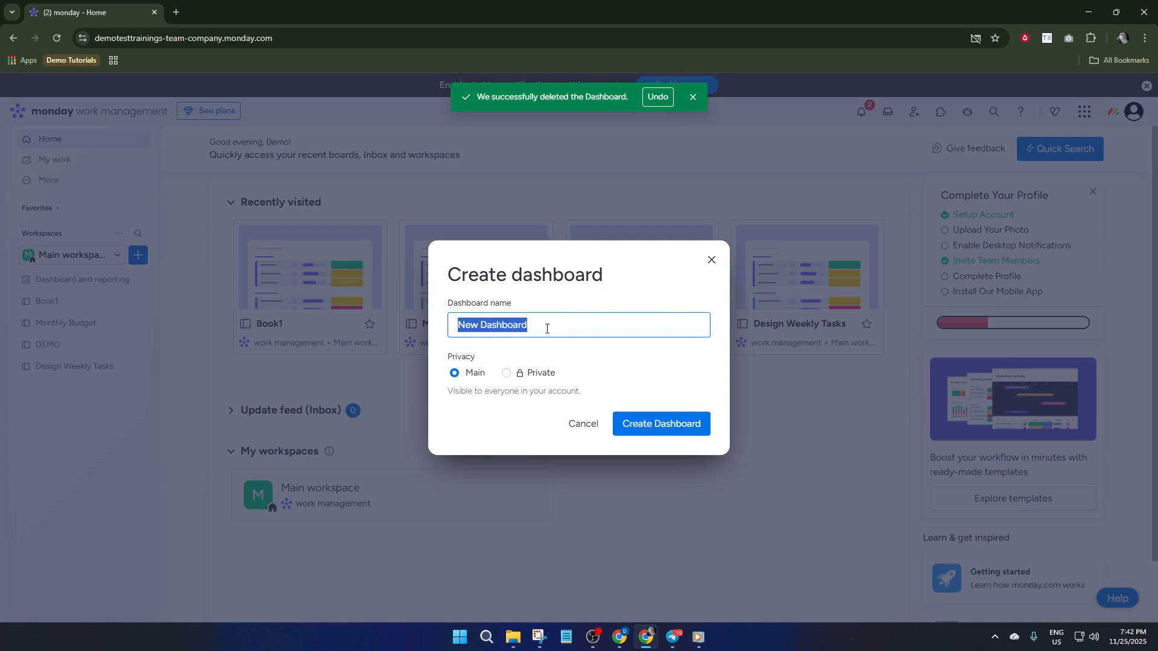
text(E)
key(BackSpace)
text(D)
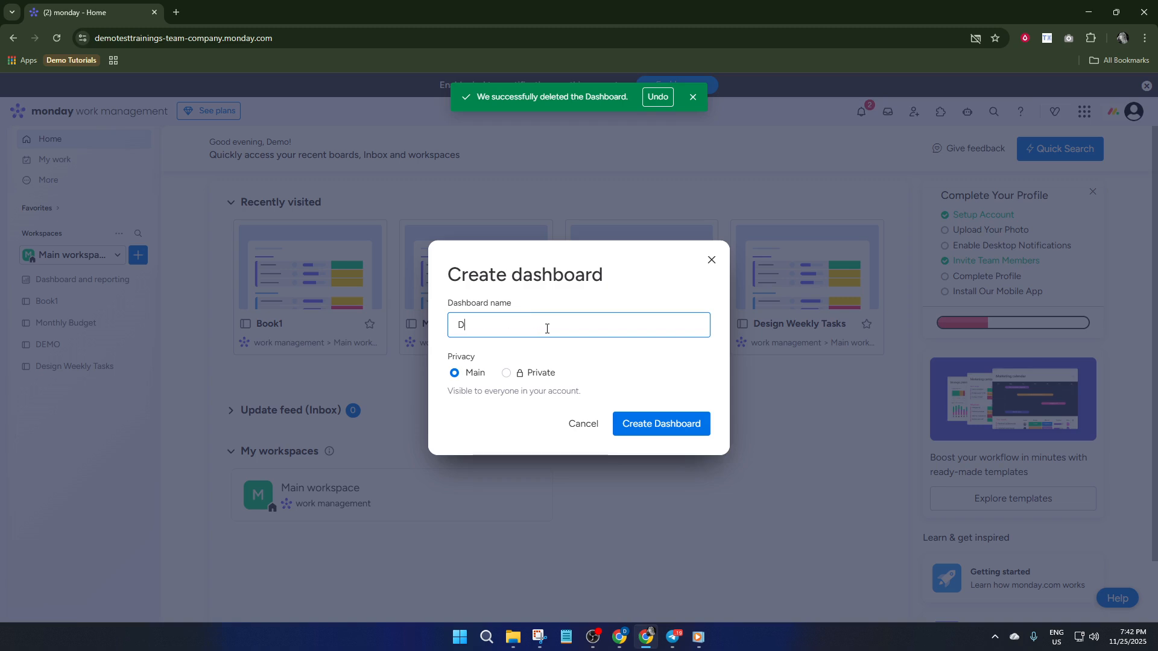
text(emo Wil)
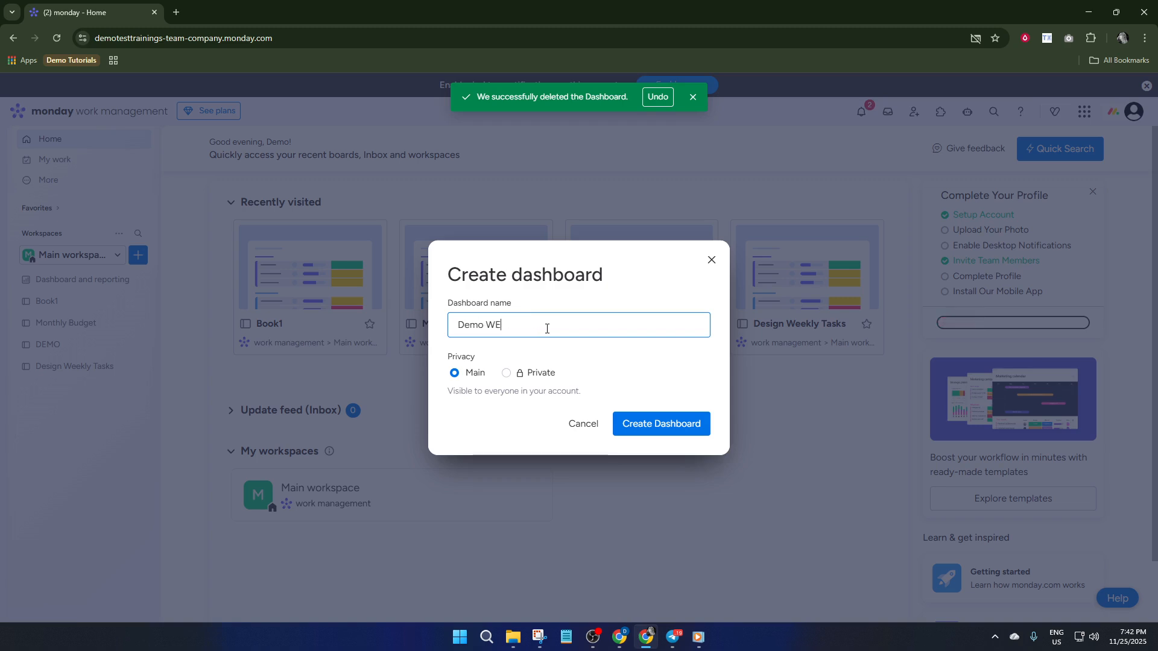
key(BackSpace)
key(BackSpace)
text(isg)
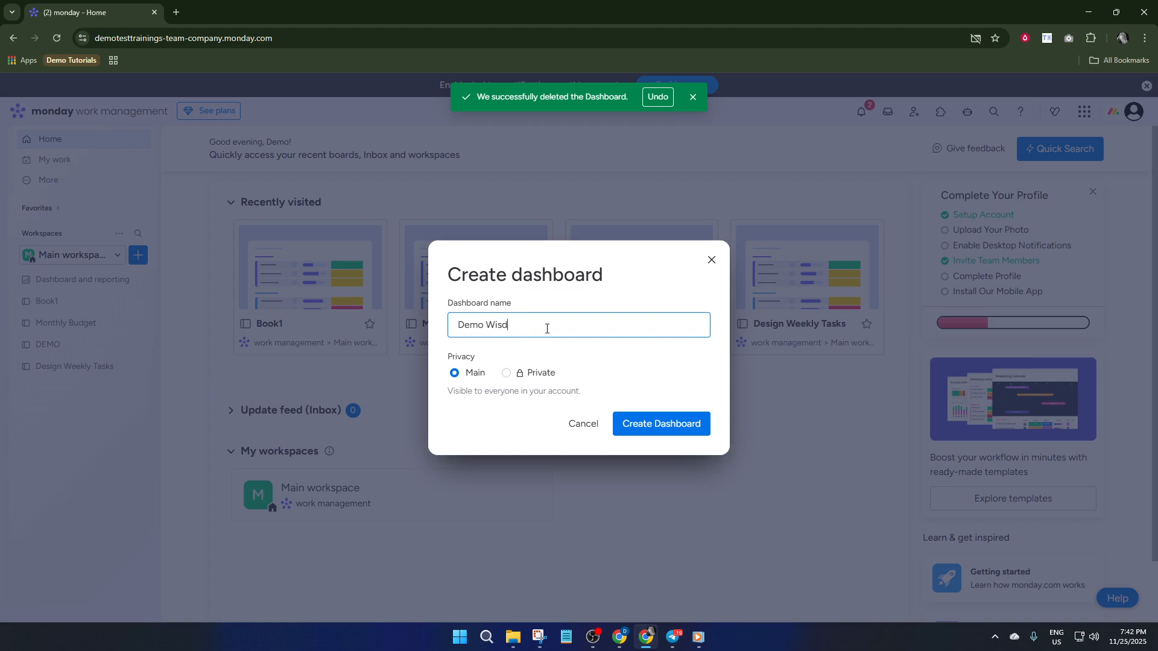
text(et)
click(659, 425)
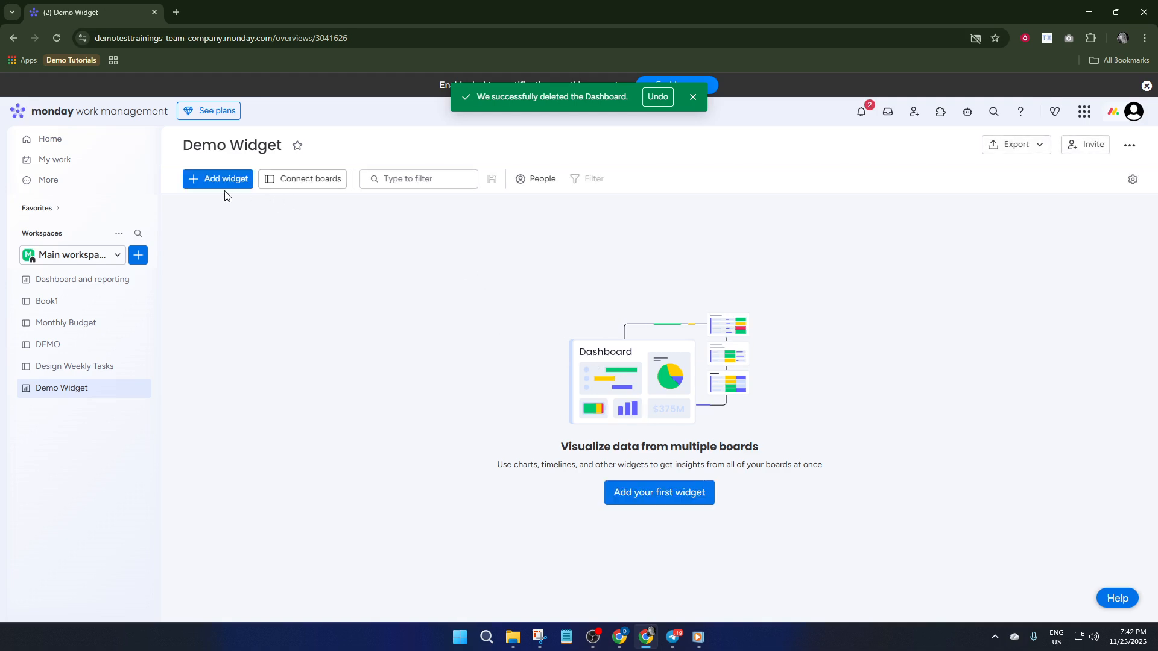
Connect the Book1, DEMO and Monthly Budget boards to the Demo Widget dashboard
click(287, 183)
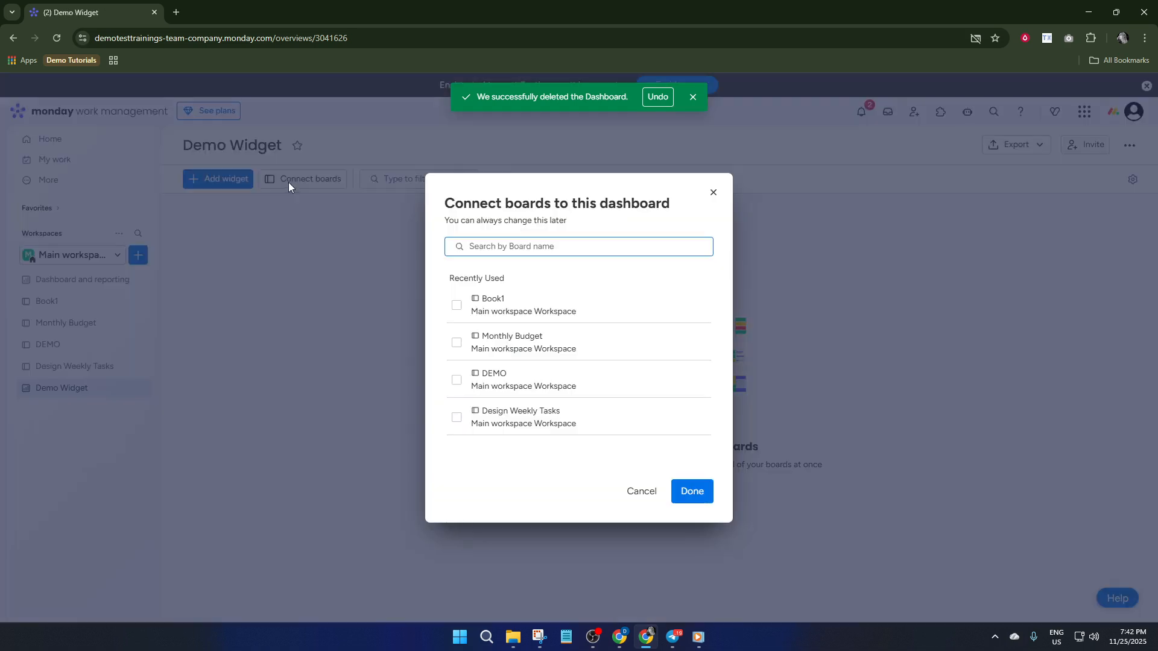
click(457, 305)
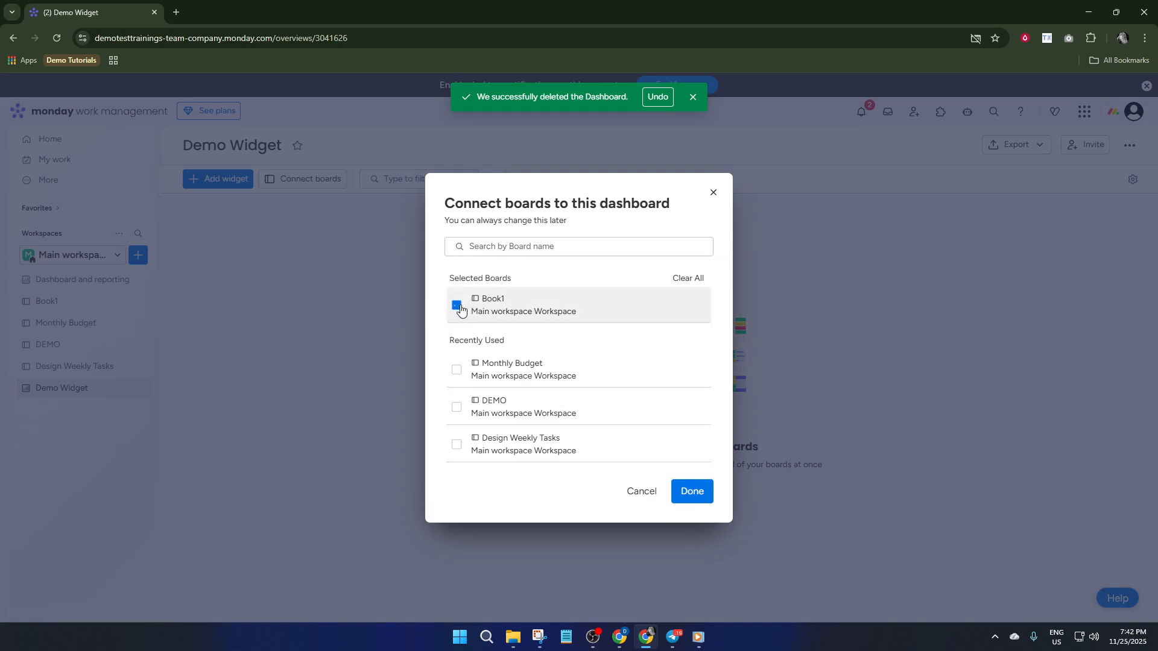
click(460, 406)
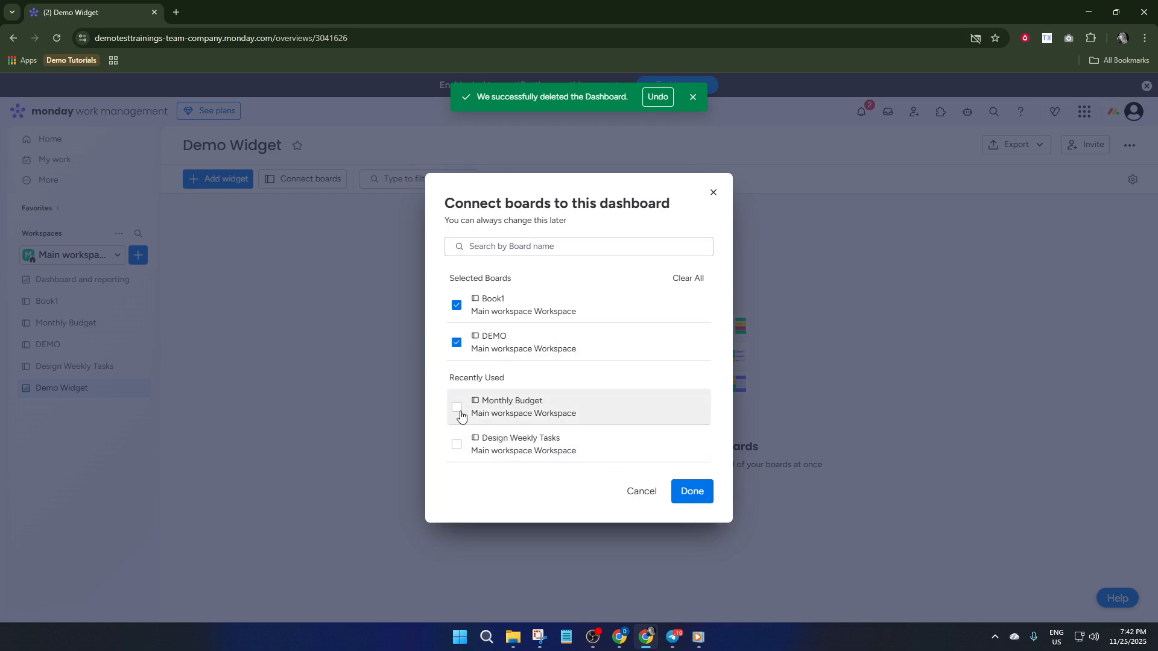
click(458, 410)
click(692, 494)
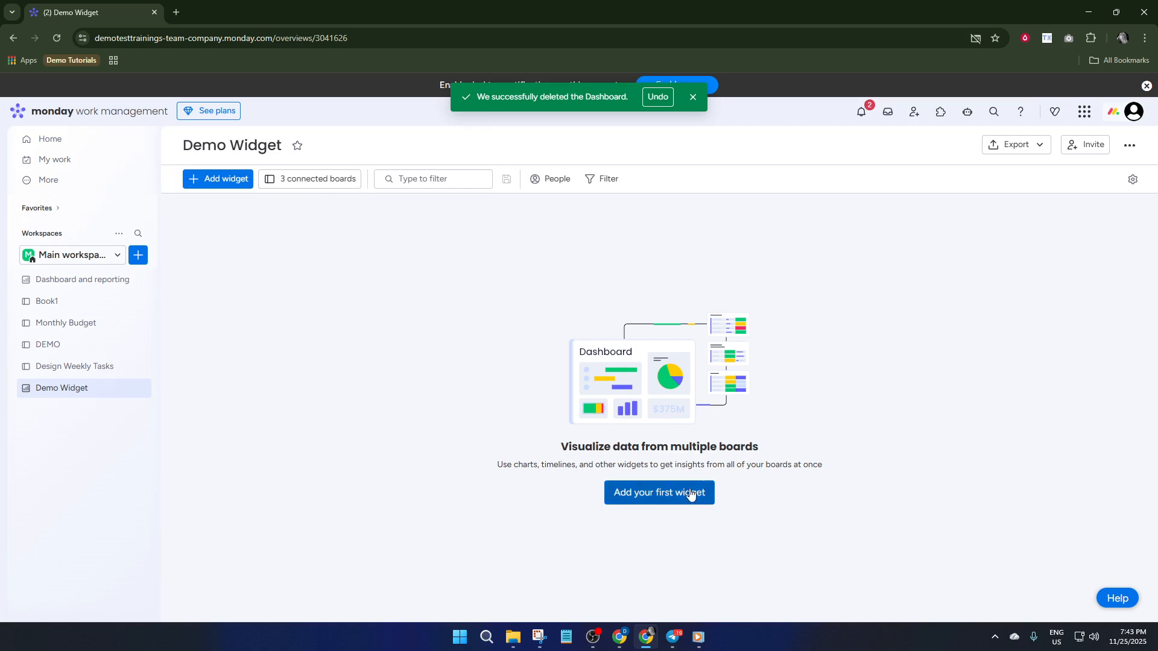
Add a Chart widget and a Battery widget to the dashboard
click(222, 179)
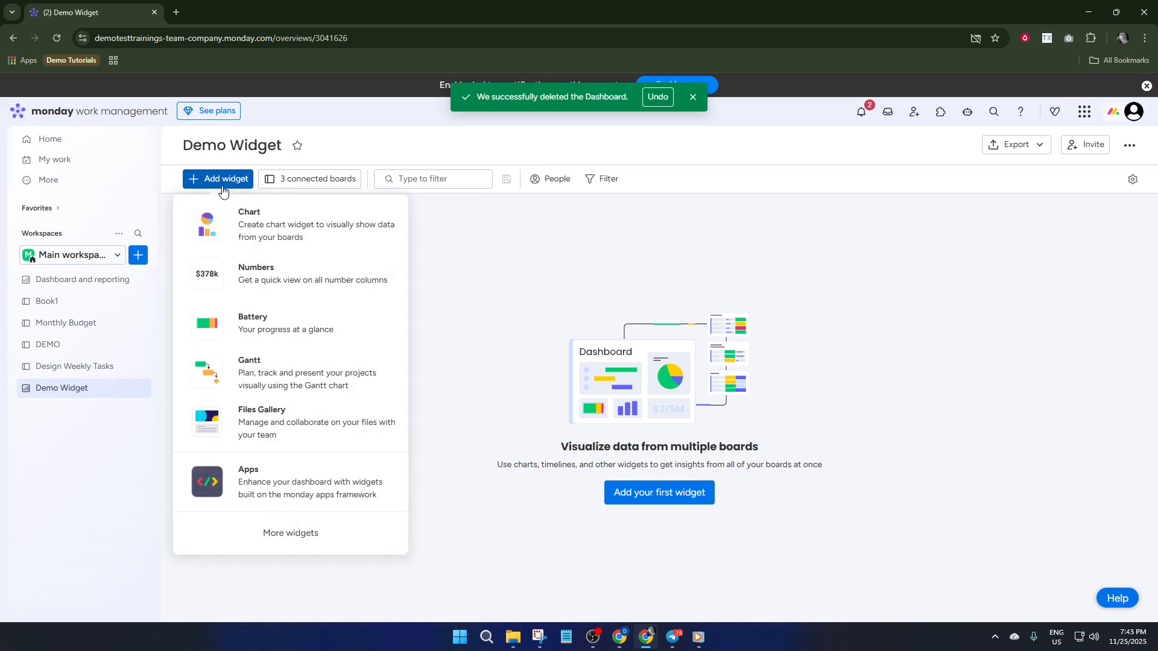
click(314, 229)
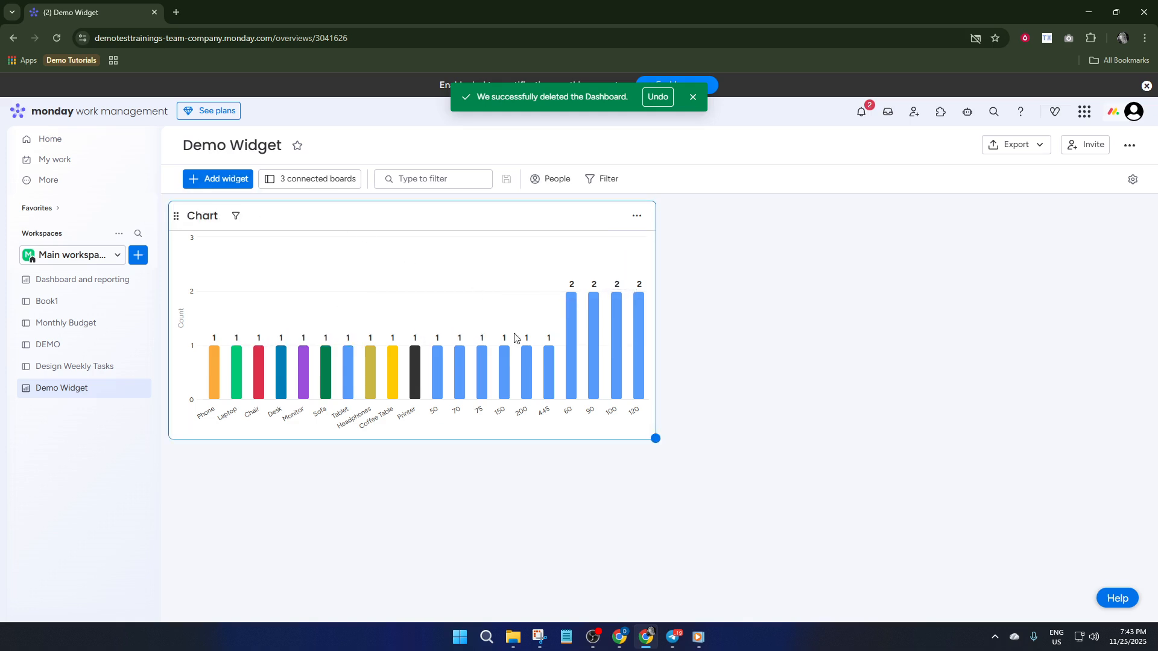
click(240, 181)
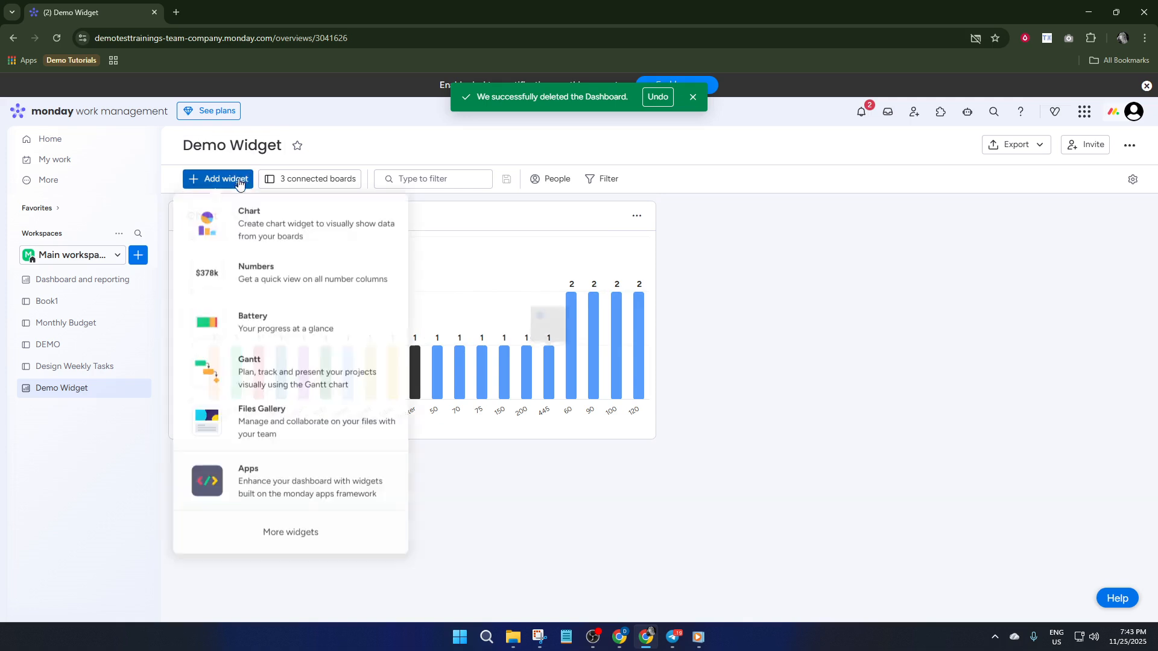
click(291, 334)
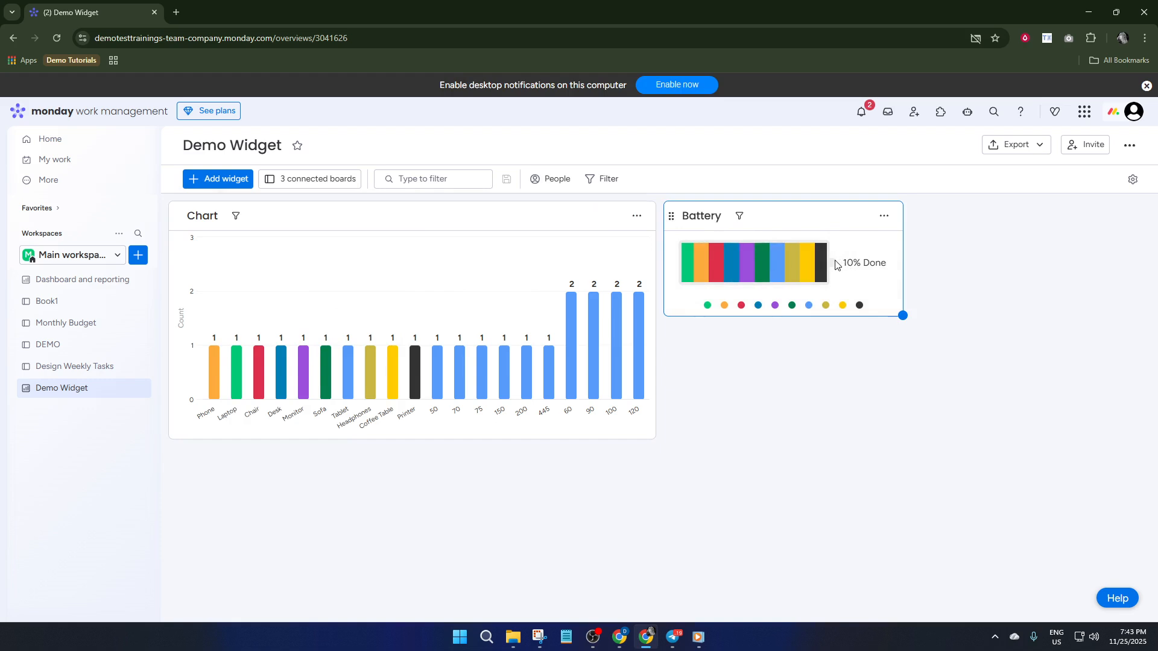
Add a Numbers widget to the dashboard and set its unit to $
click(205, 181)
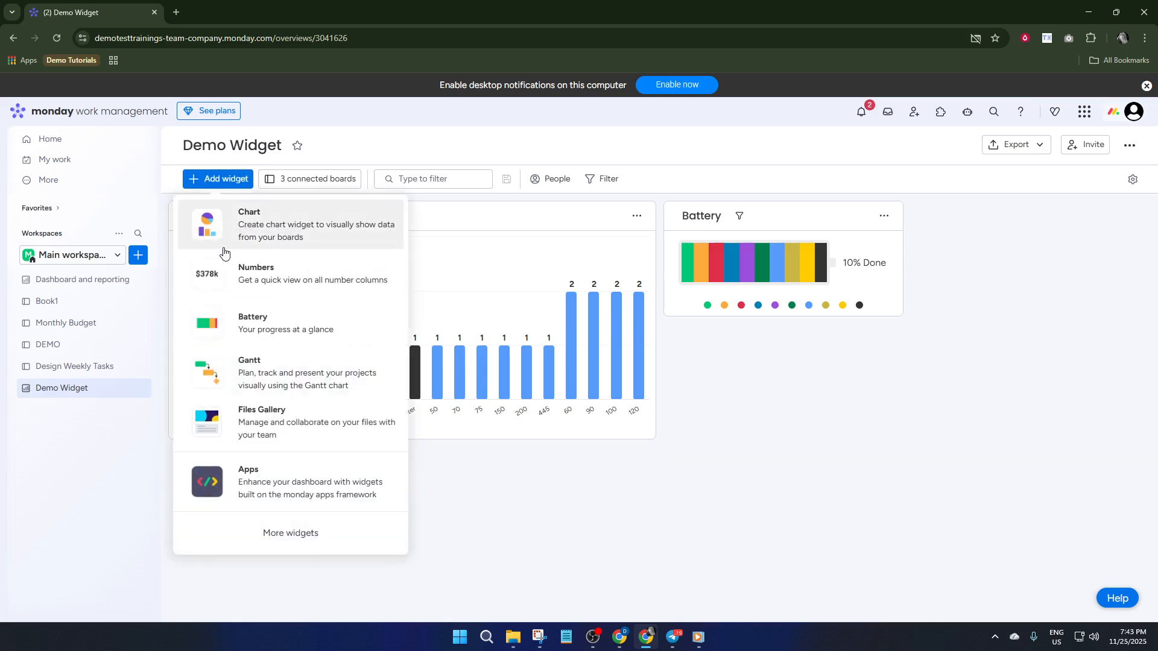
click(257, 274)
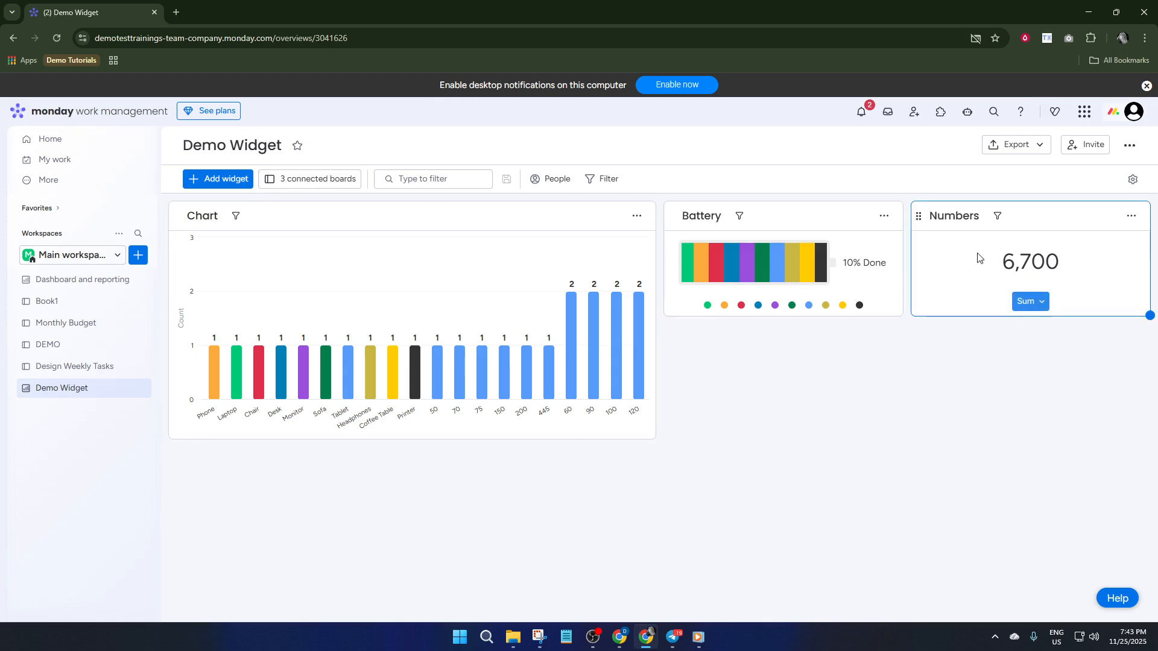
click(1025, 302)
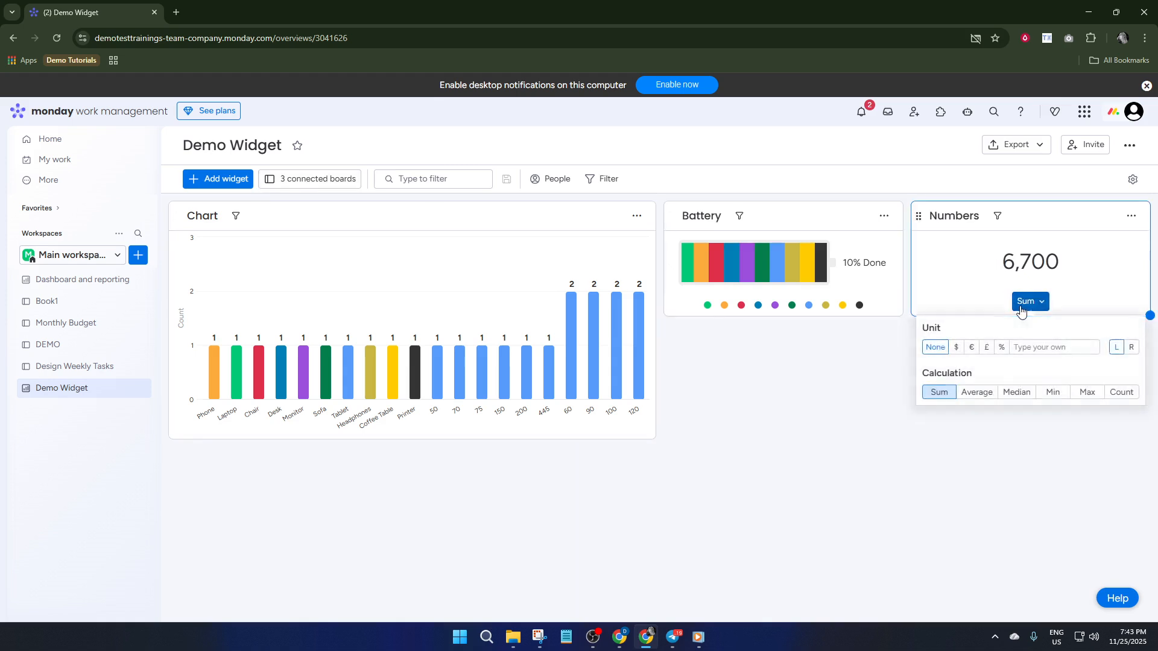
click(956, 349)
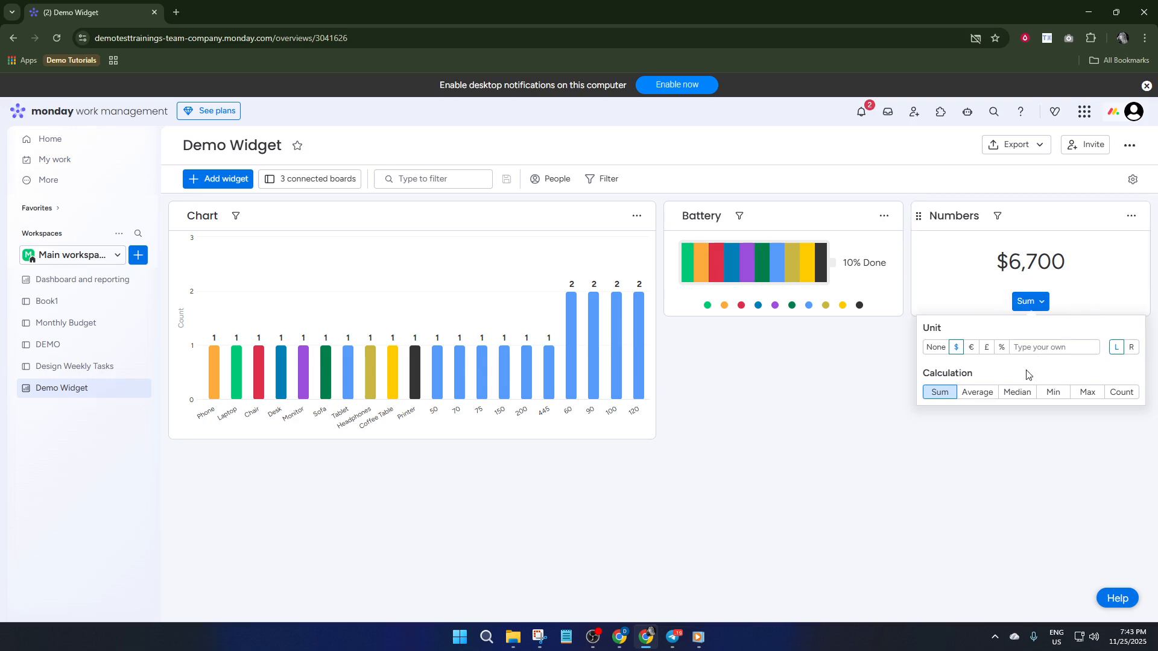
Try the Median and Min calculations on the Numbers widget and settle on Average
click(981, 403)
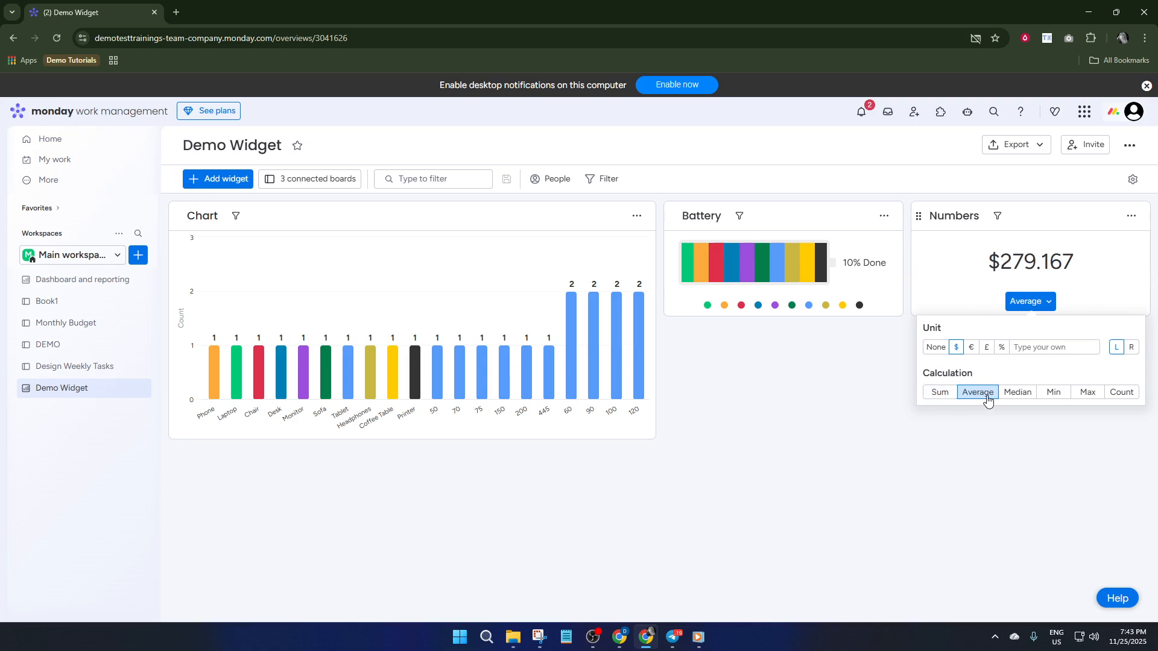
click(1018, 398)
click(1053, 394)
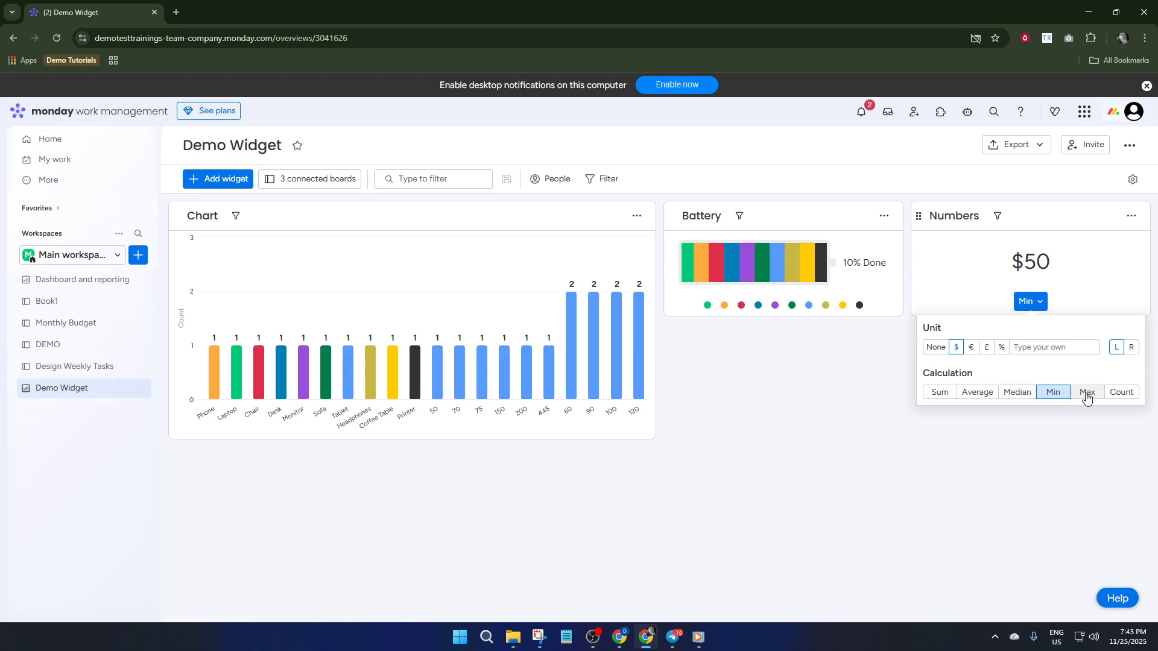
click(1004, 398)
click(984, 399)
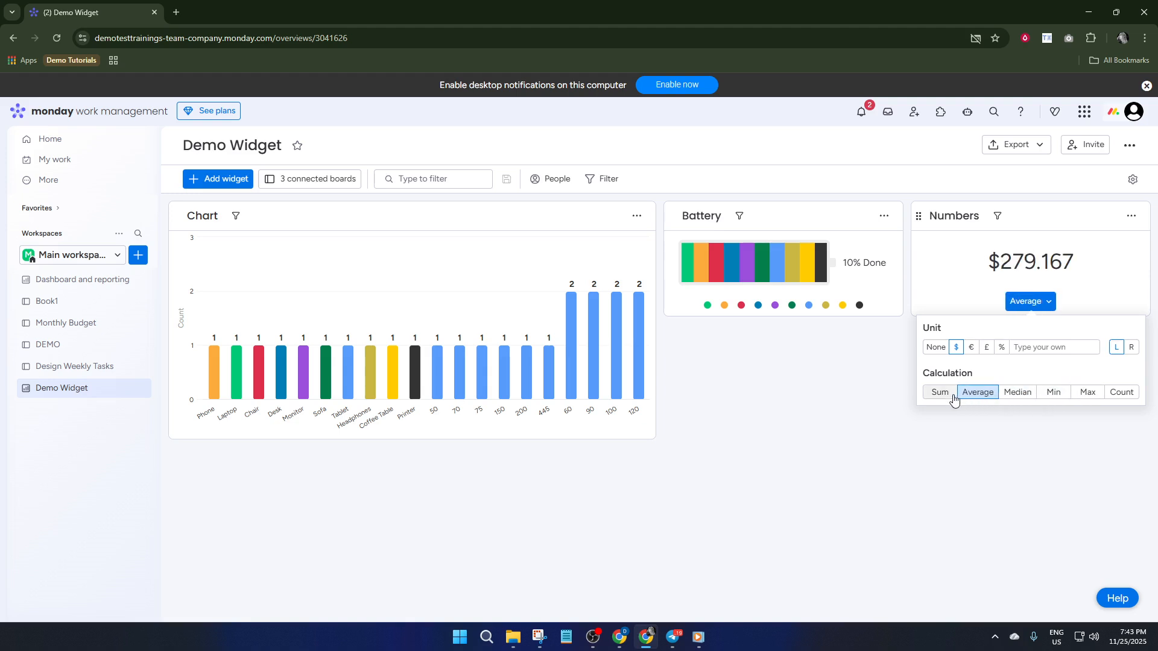
click(842, 369)
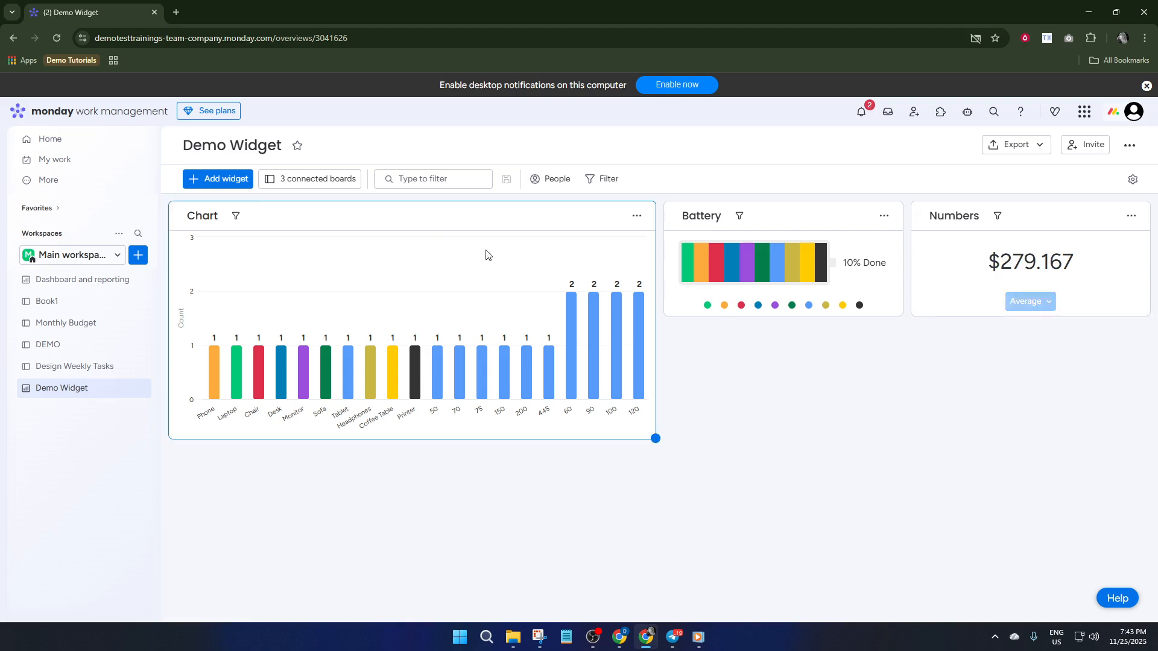
Add two more Numbers widgets to the dashboard
click(220, 181)
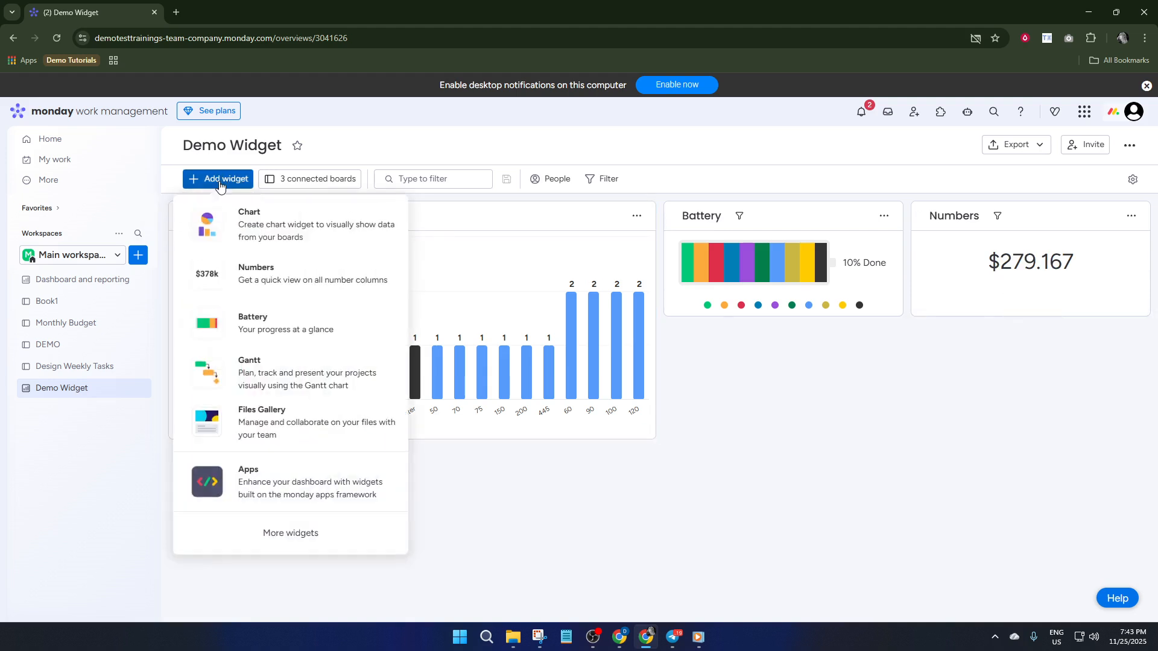
click(555, 323)
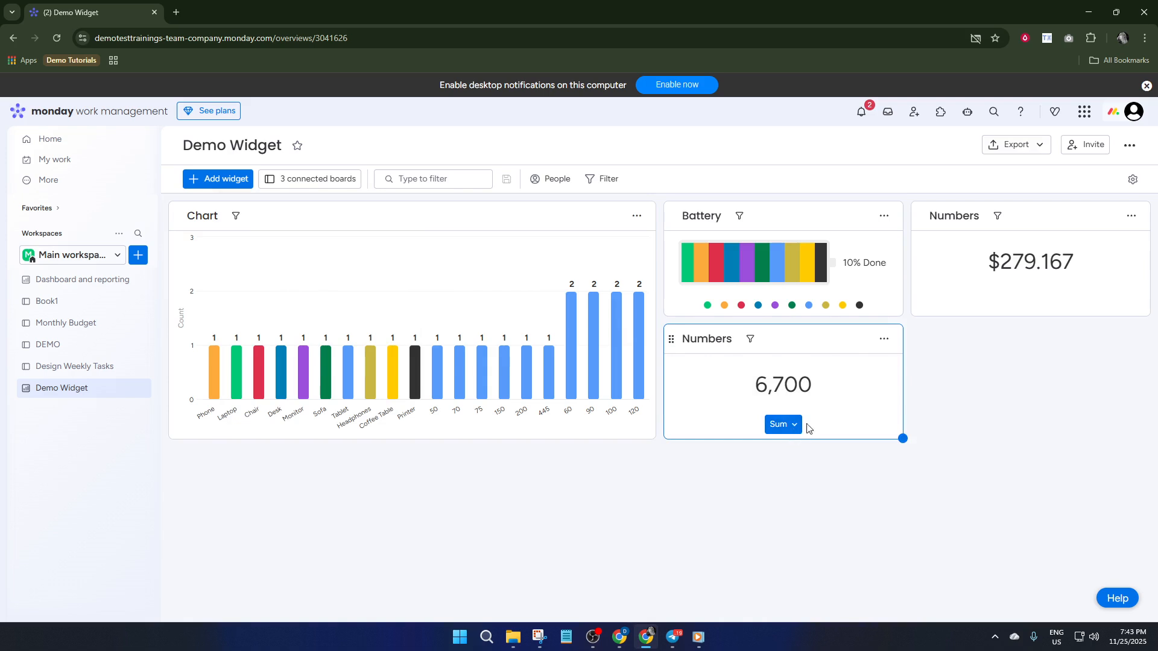
click(208, 181)
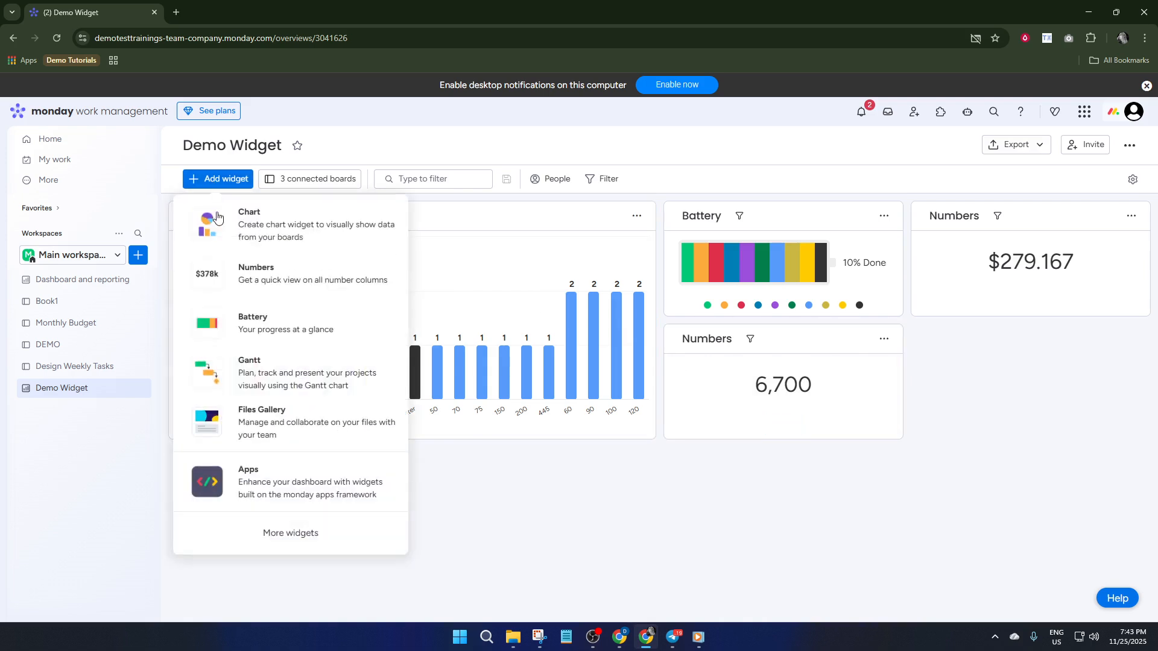
click(936, 354)
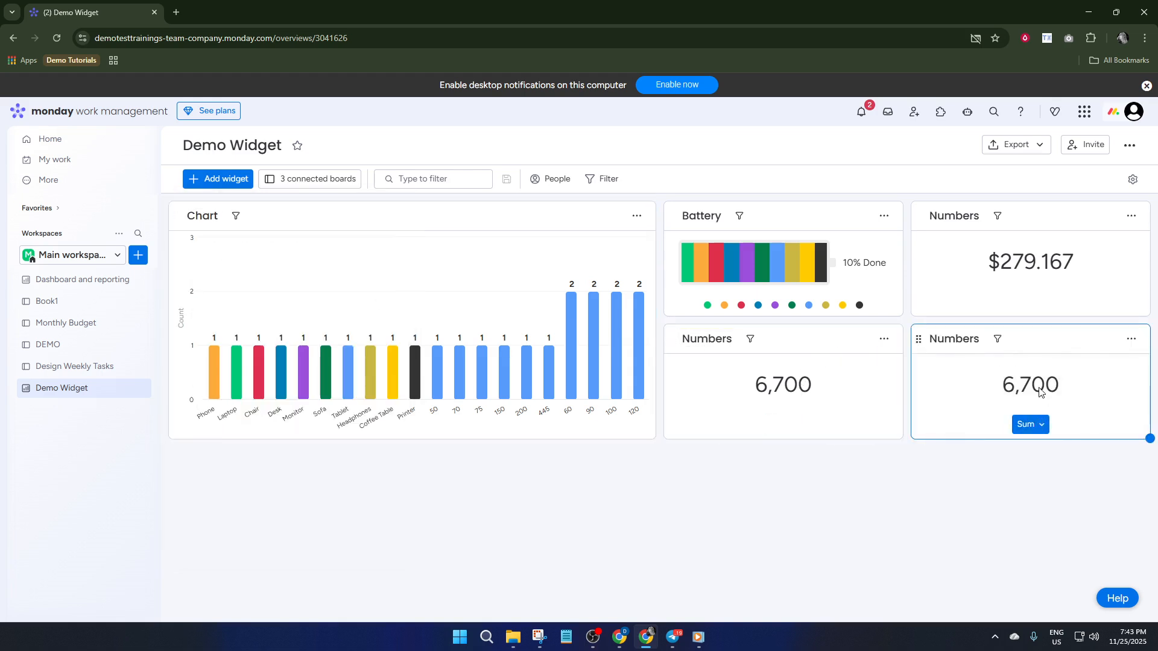
Set the calculation of the Numbers widget added last to Median, trying Average along the way
click(1032, 425)
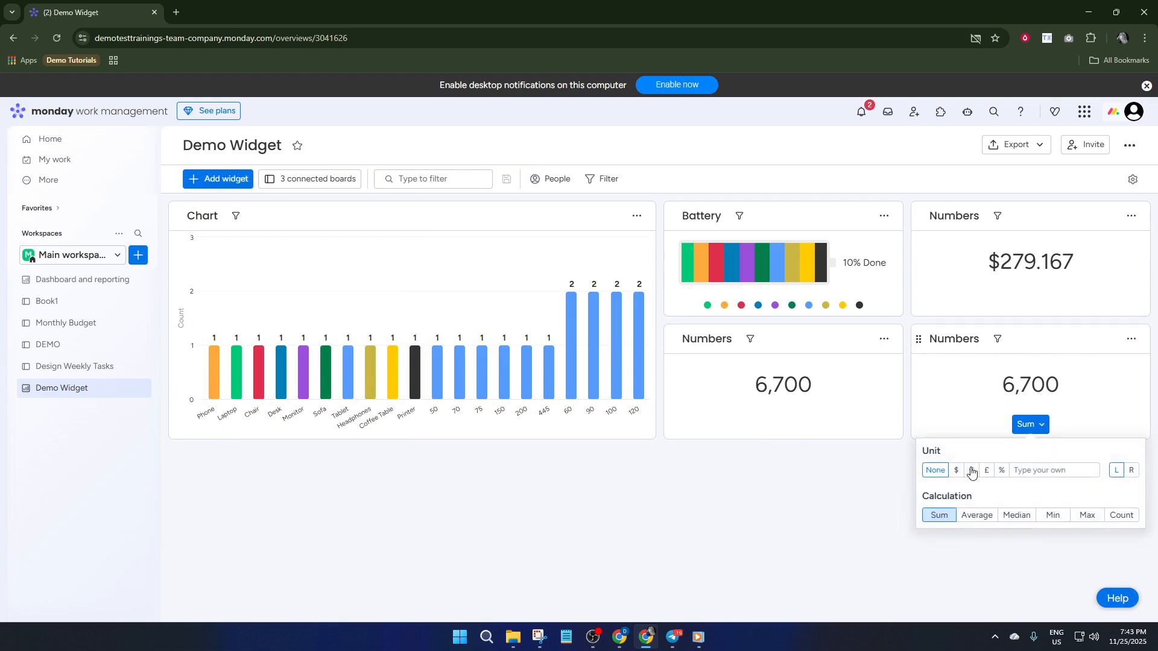
click(1011, 521)
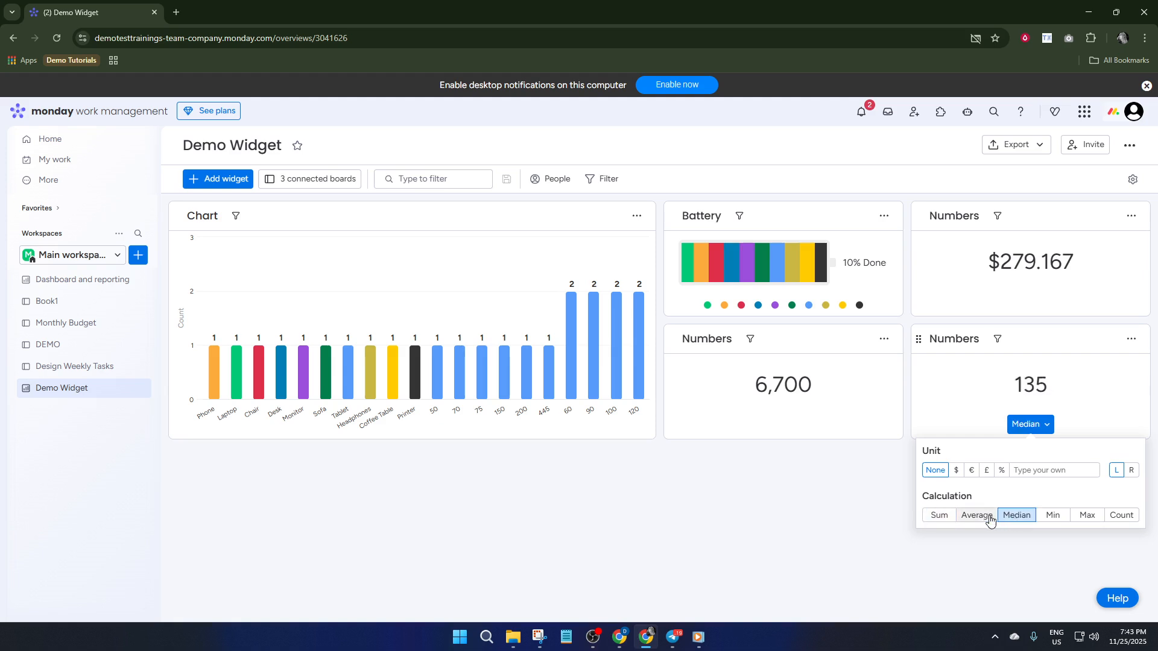
click(984, 521)
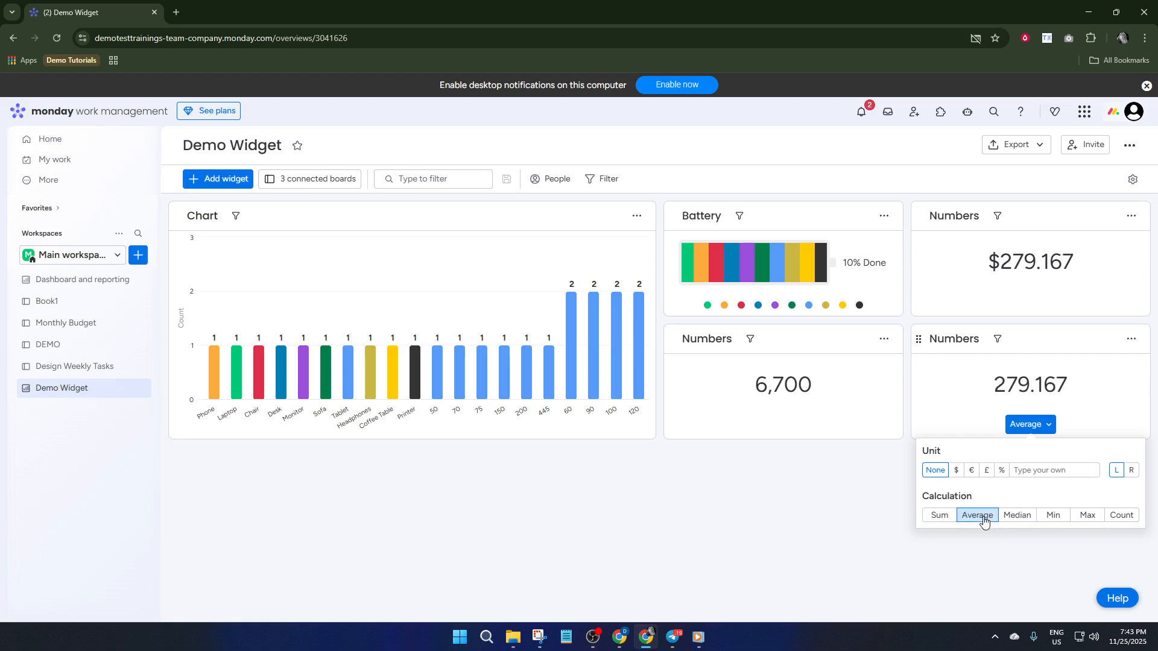
click(1025, 519)
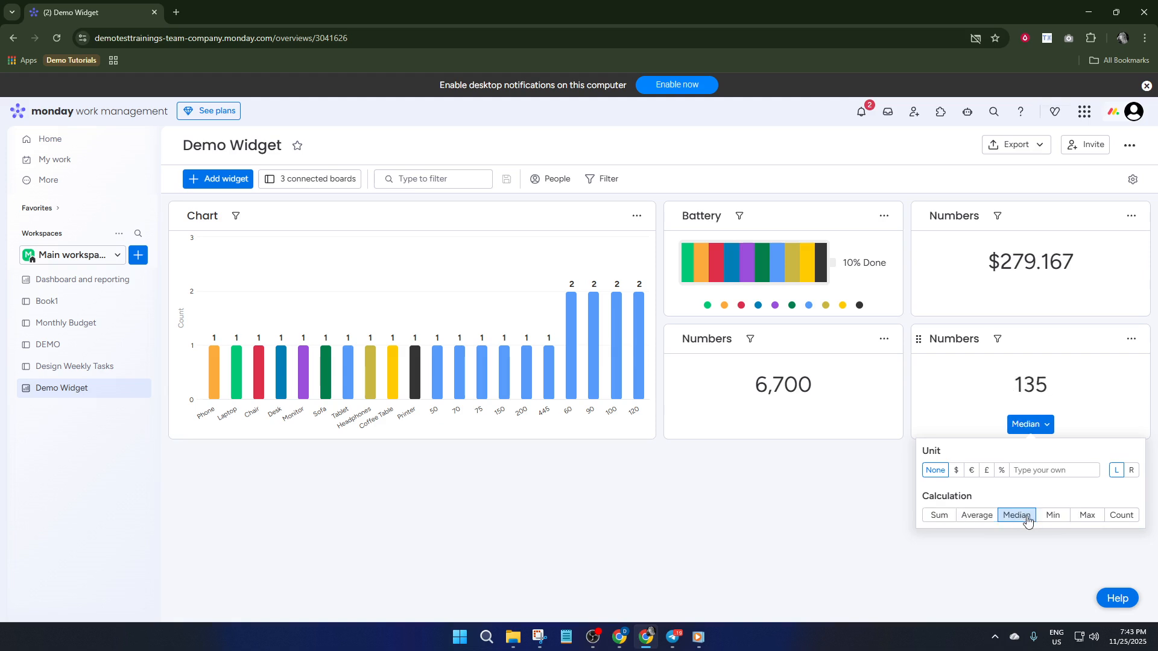
click(859, 426)
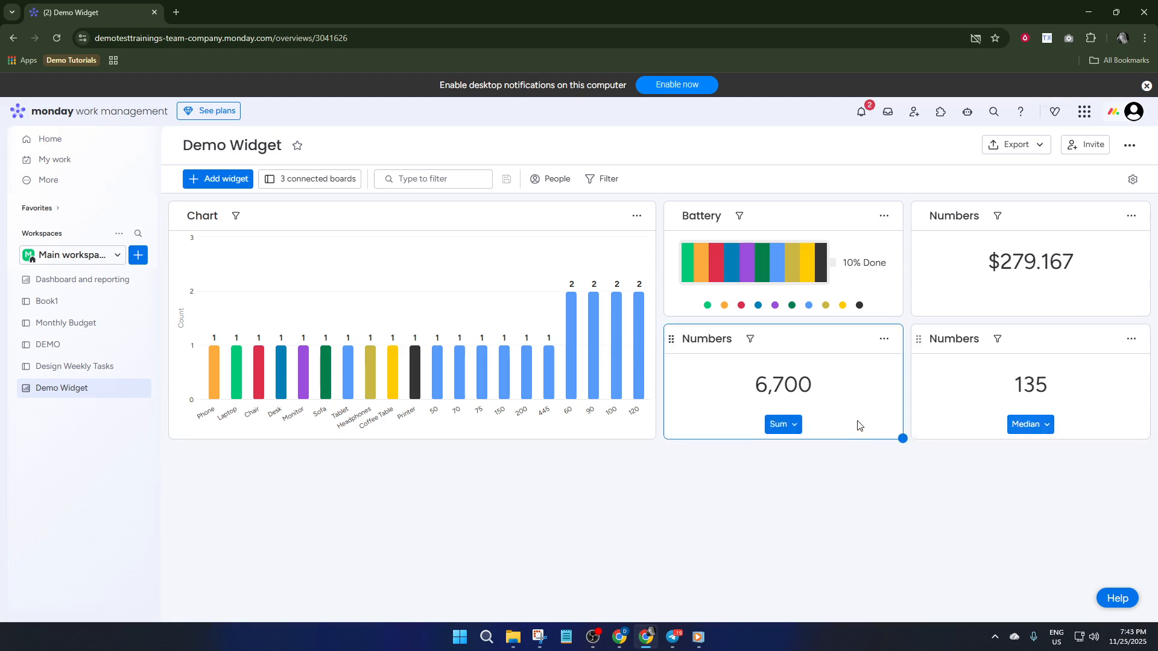
Open the Chart widget's settings and change its chart type to Pie
click(637, 216)
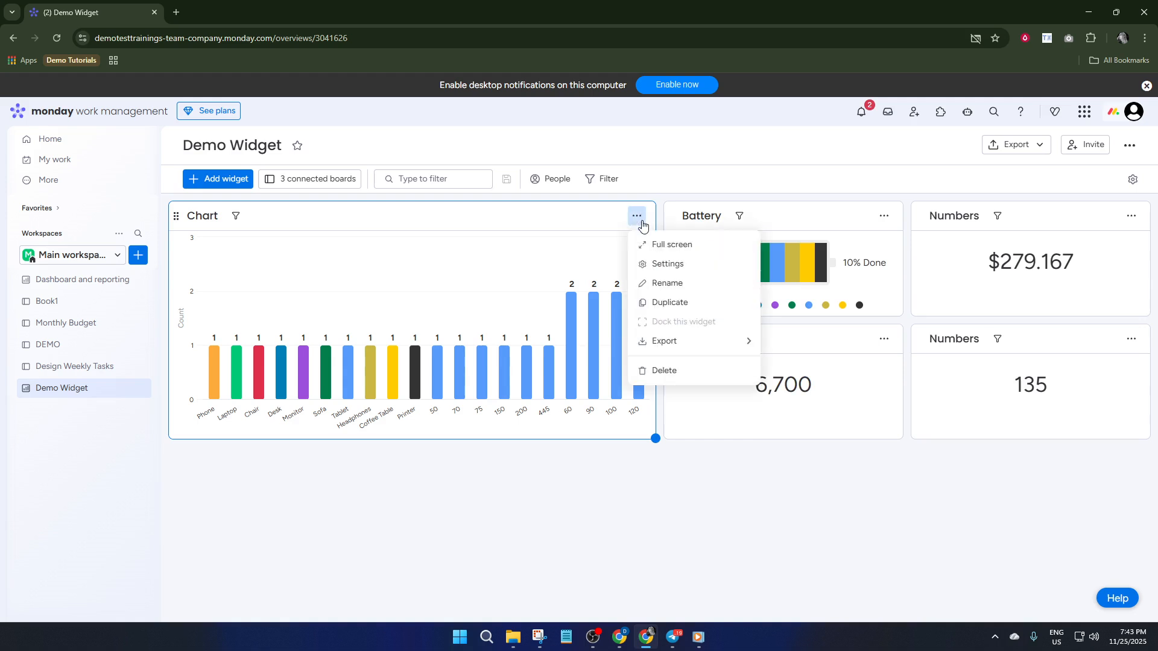
click(678, 271)
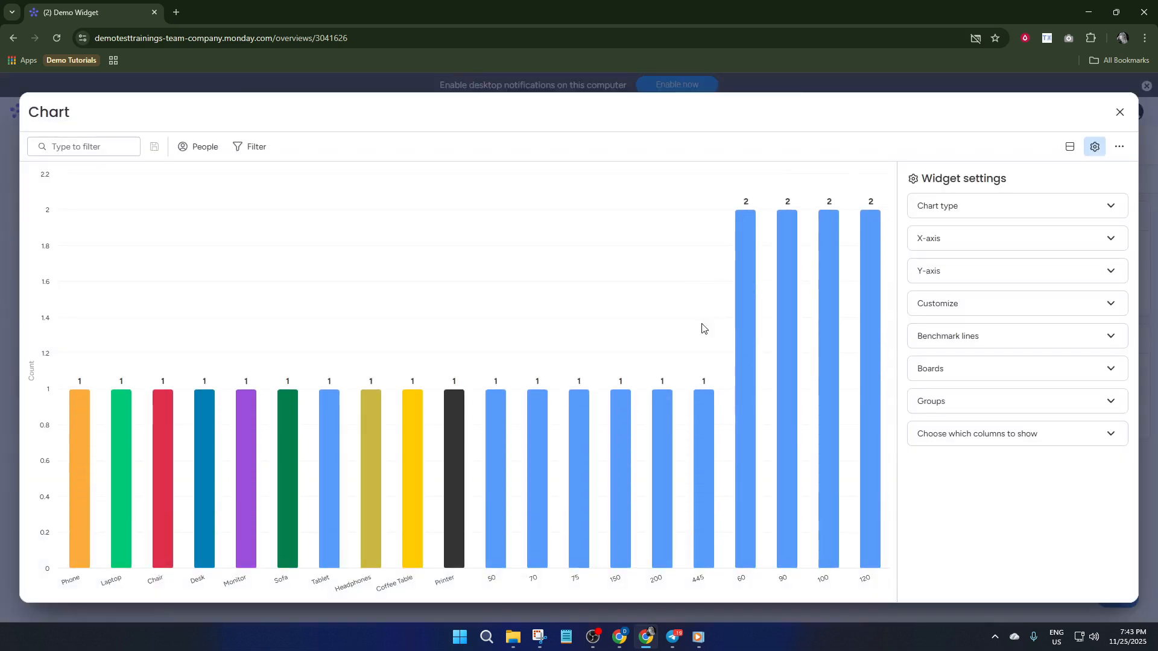
click(973, 210)
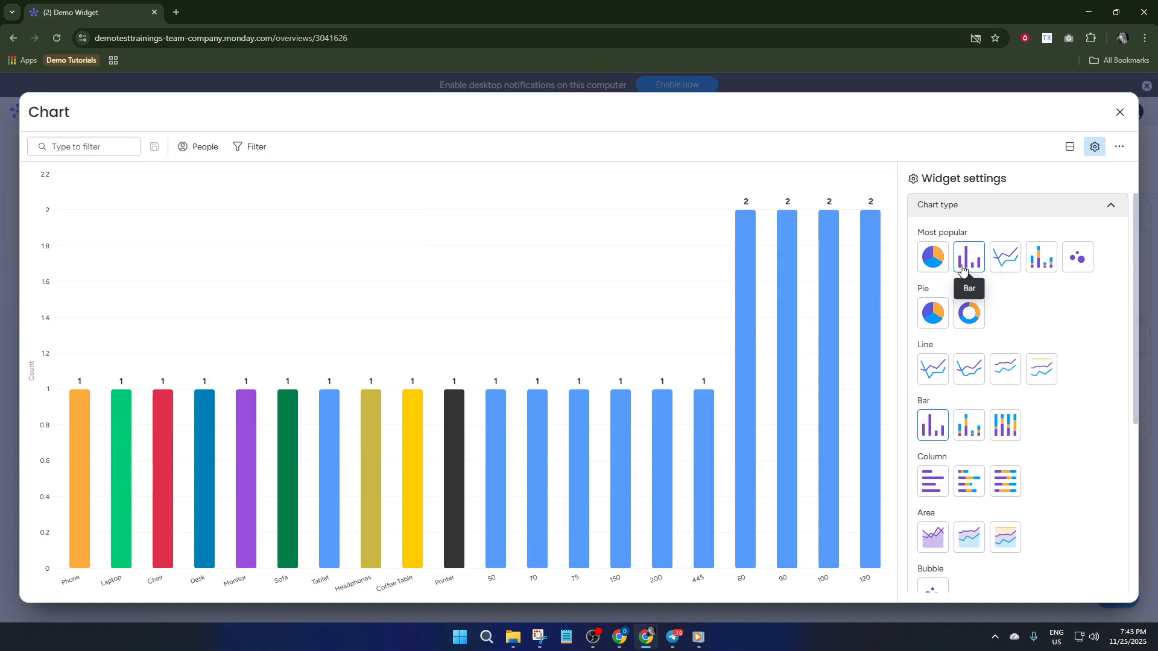
click(937, 267)
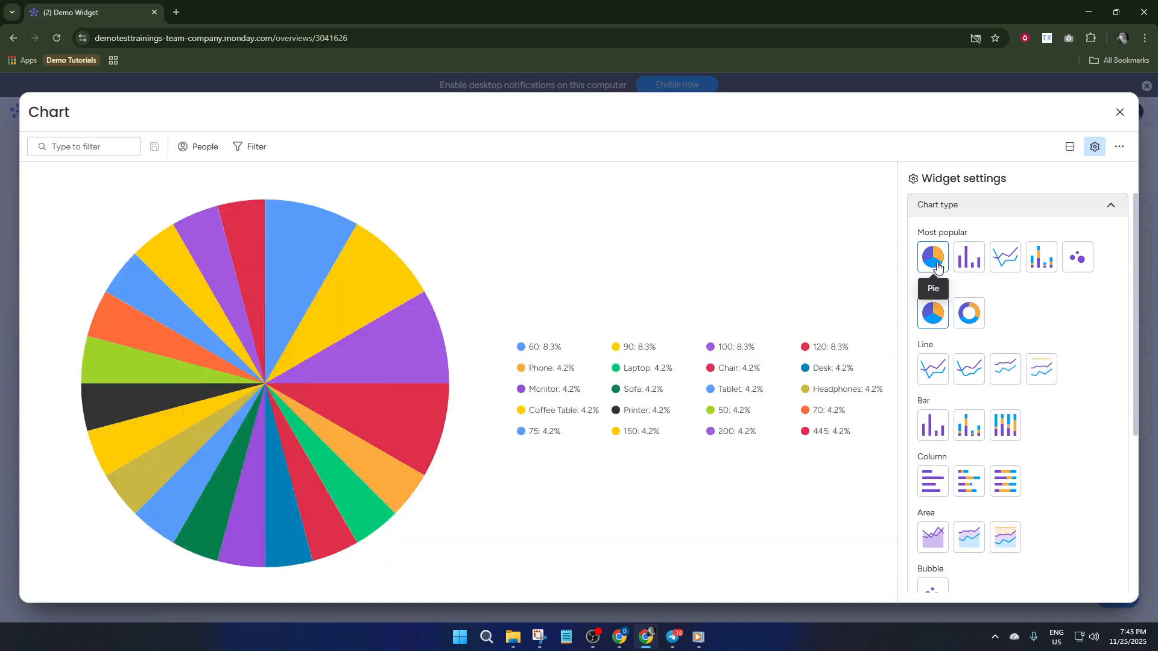
Try the Line, Stacked Bar, Bubble and smooth line chart types on the Chart widget
click(1017, 267)
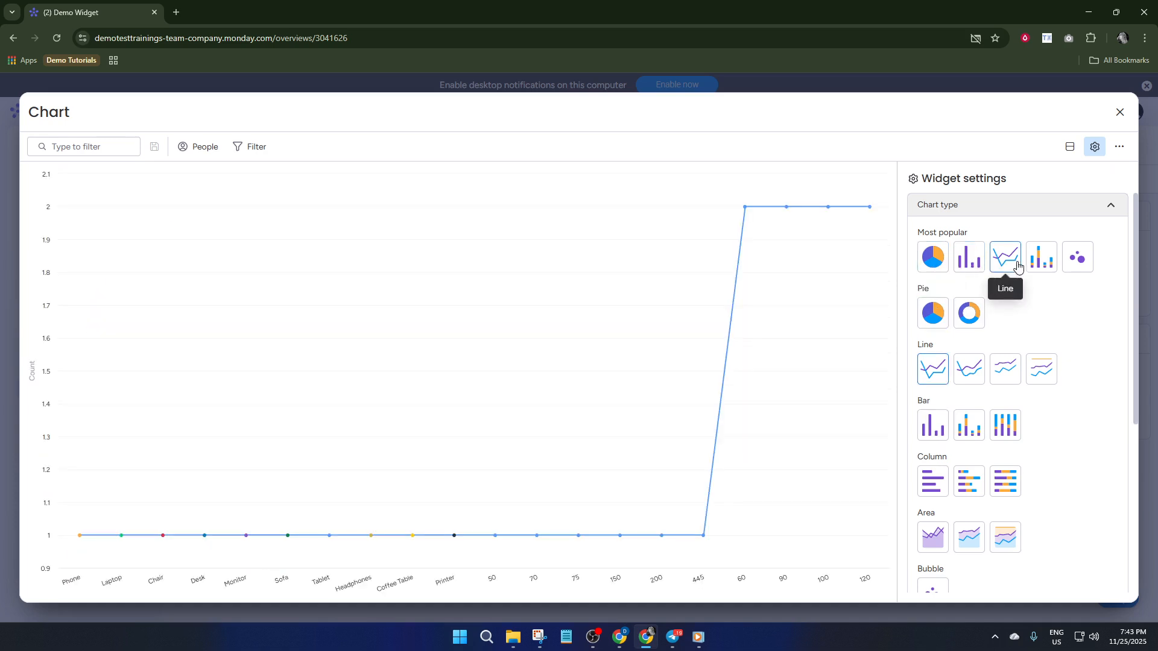
click(1040, 264)
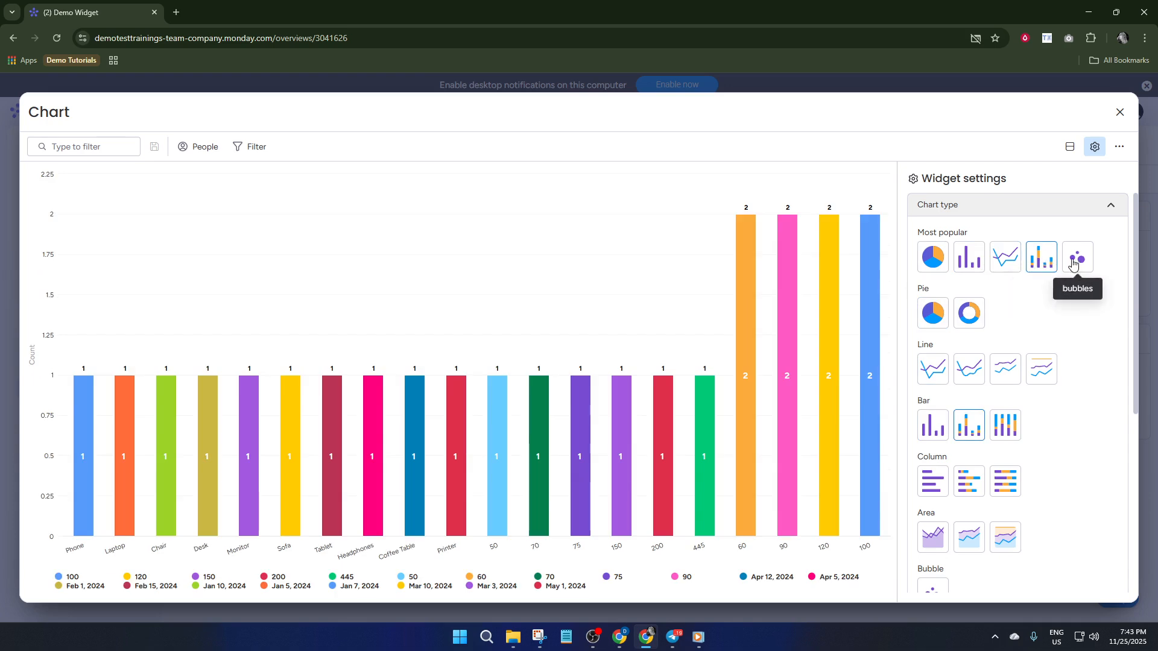
click(1073, 264)
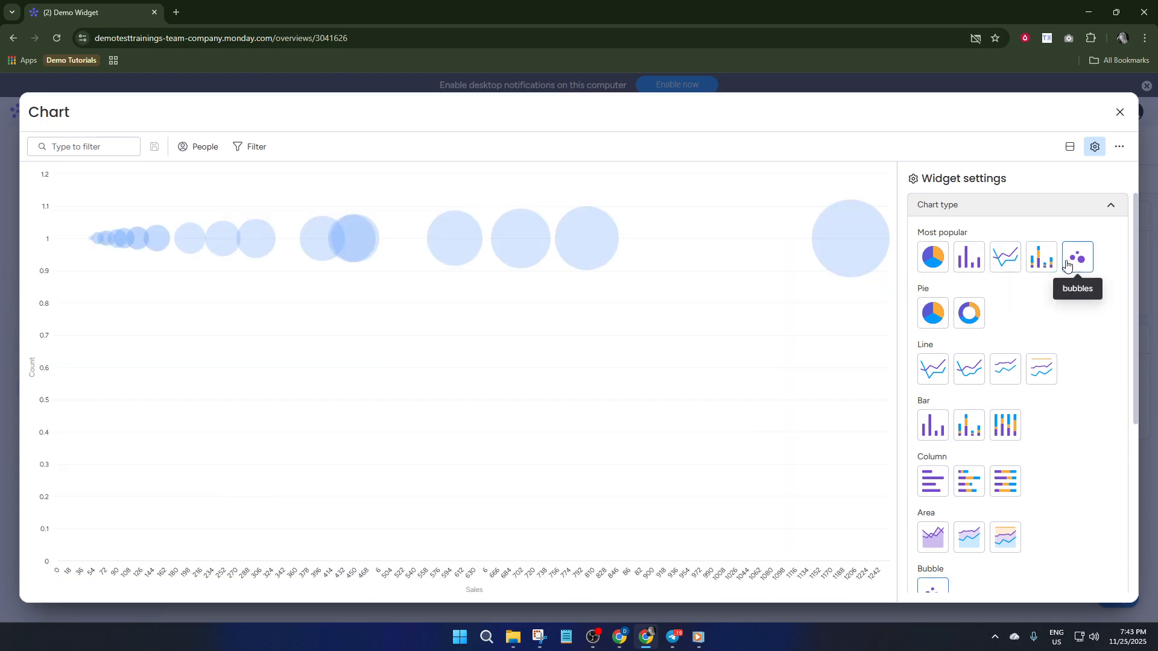
click(922, 369)
click(969, 367)
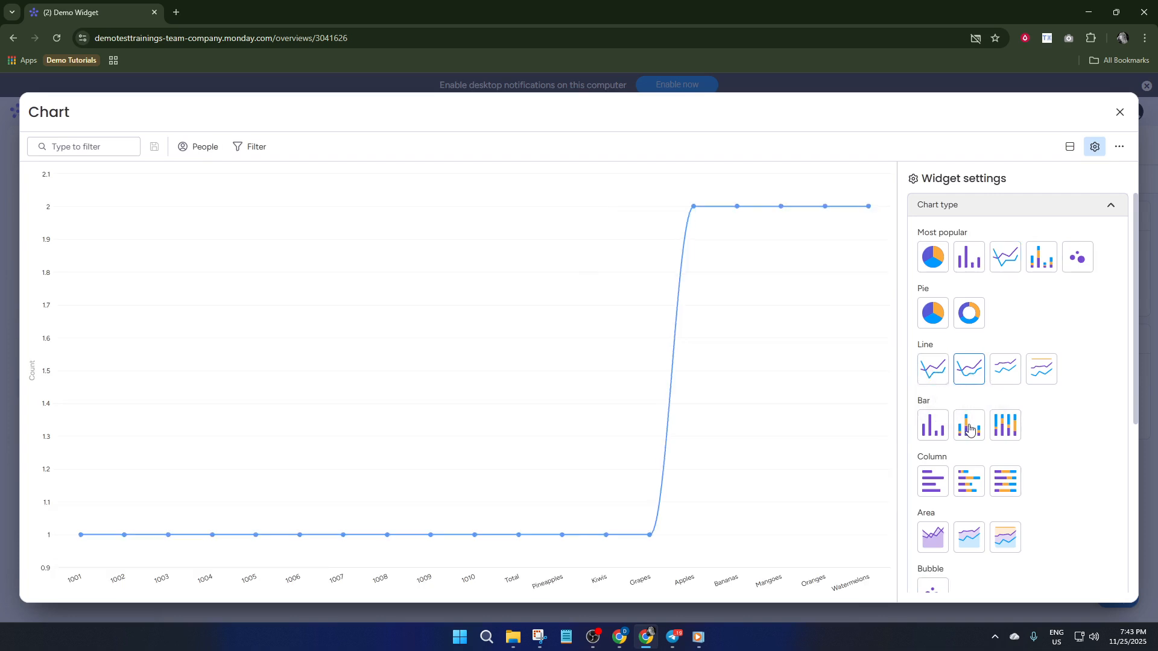
Try the remaining bar variants and the Column, Area and Bubble chart types on the Chart widget
click(1004, 427)
click(965, 432)
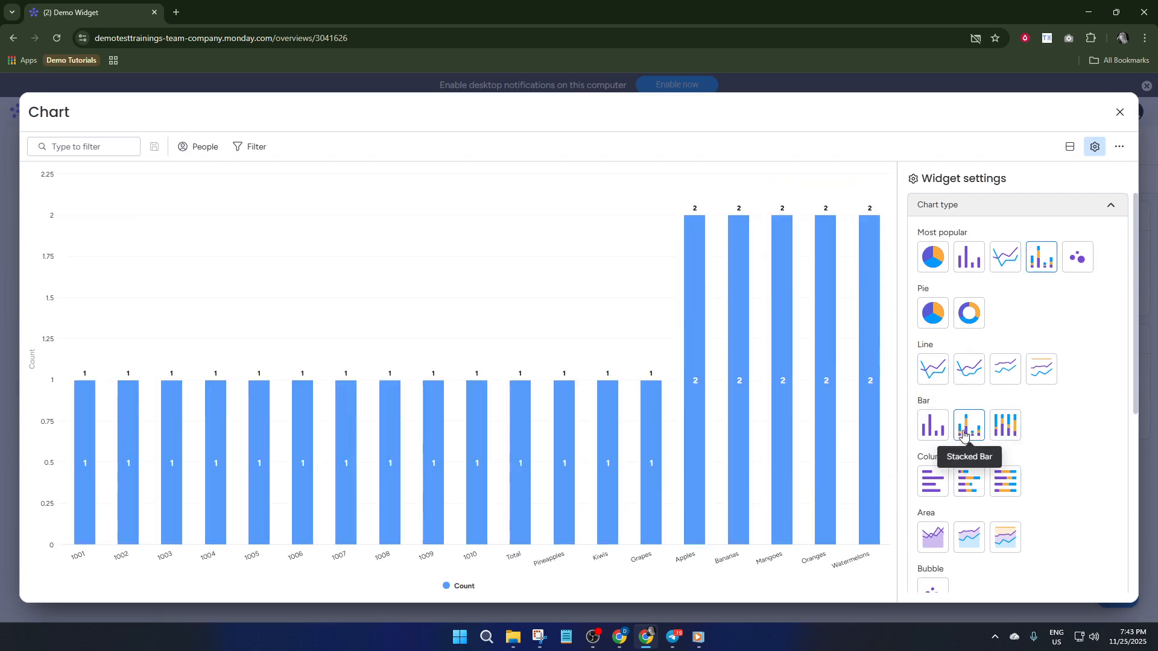
click(939, 437)
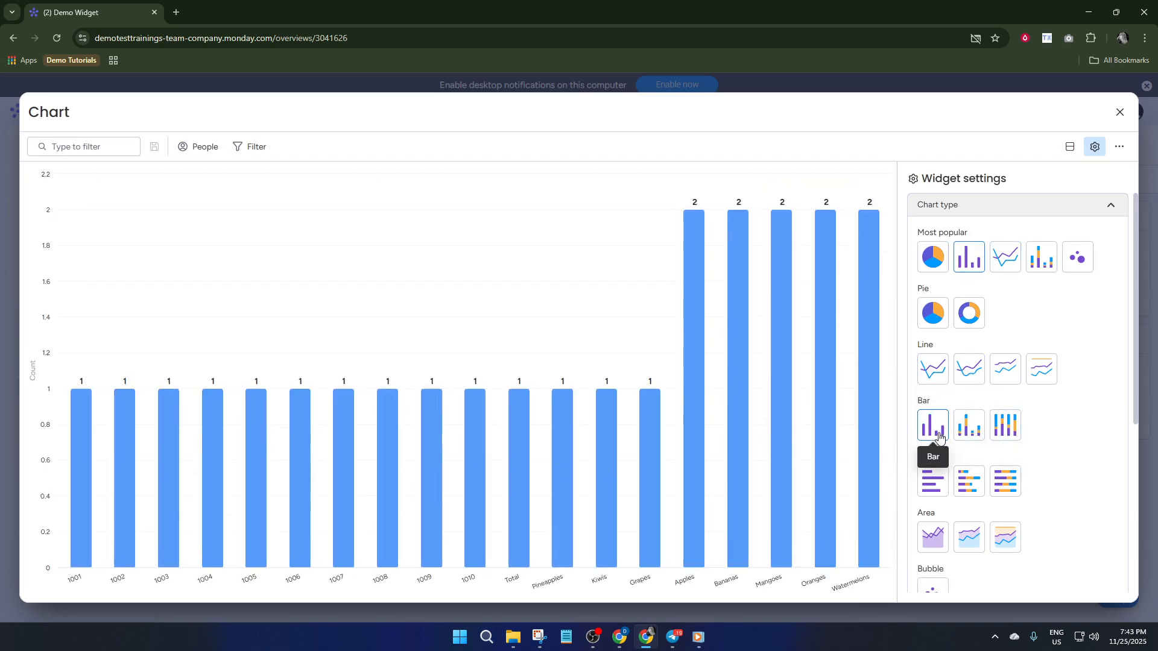
click(931, 482)
scroll(952, 488, down, 2)
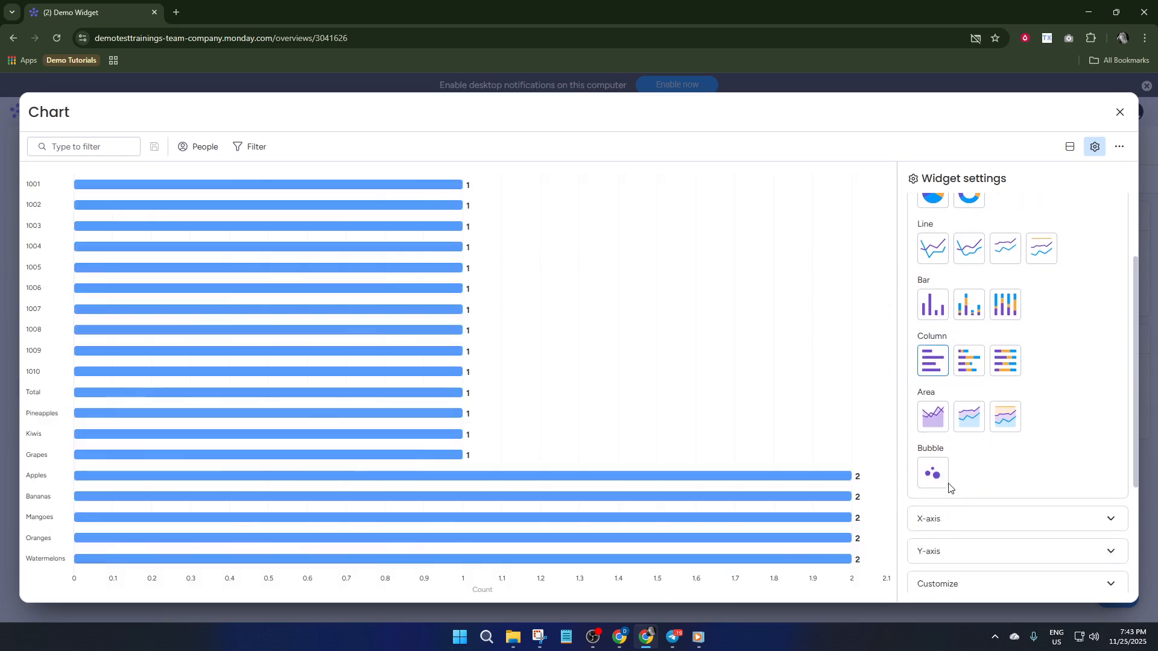
click(933, 417)
click(931, 470)
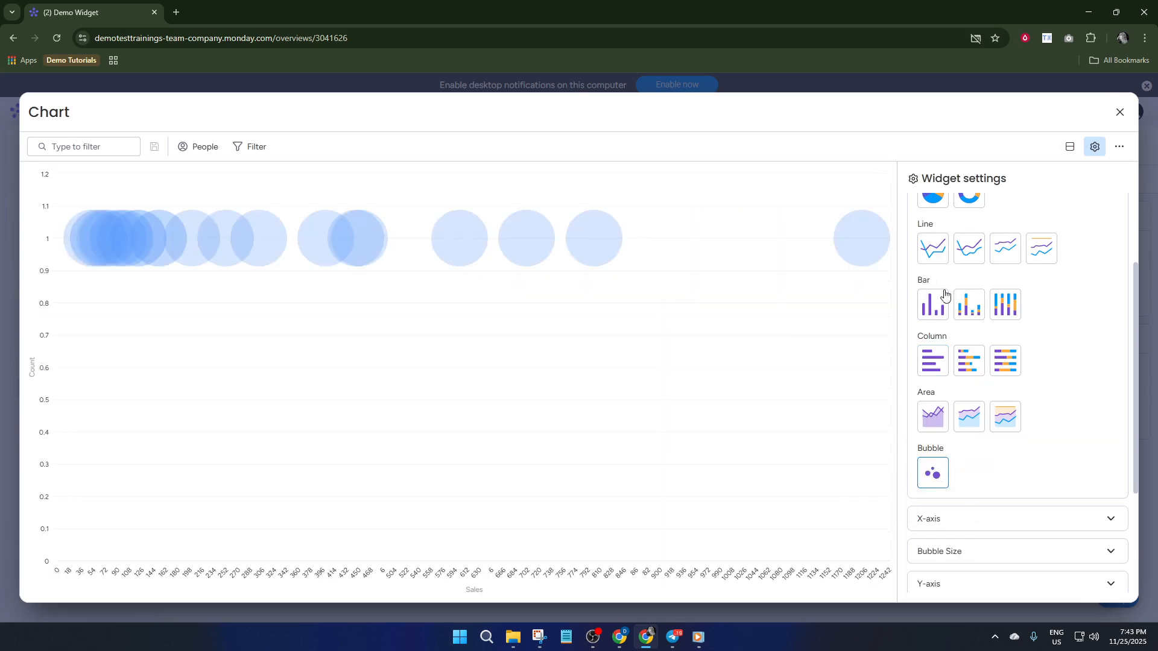
Set the Chart widget's type back to Pie and return to the dashboard
scroll(963, 380, up, 2)
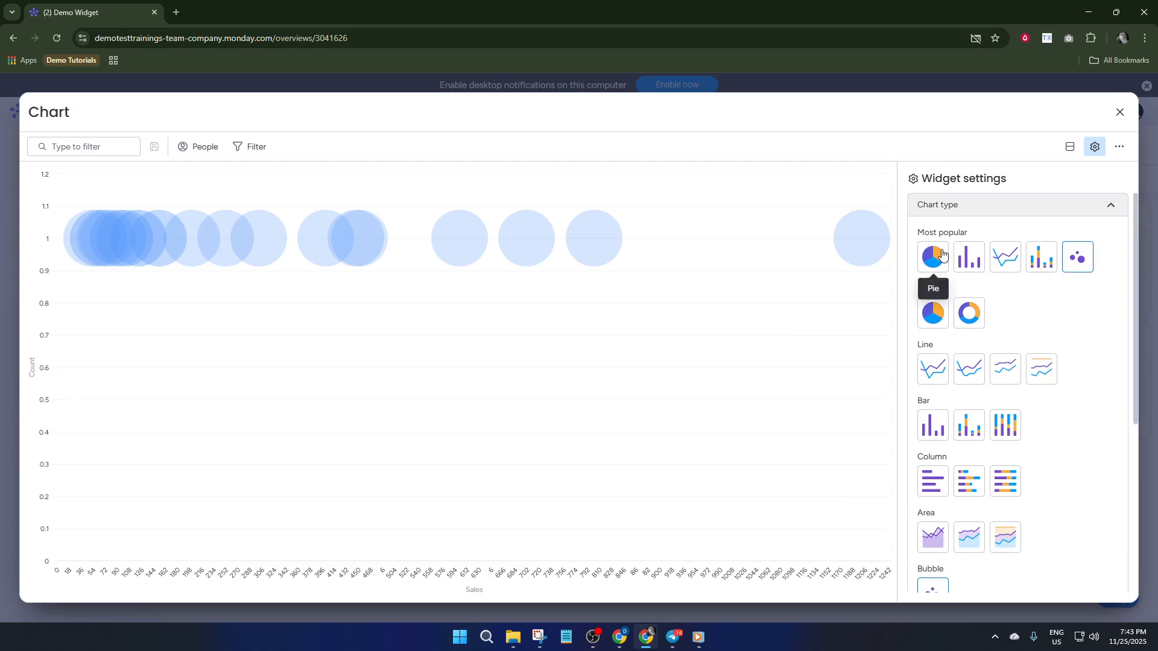
click(933, 259)
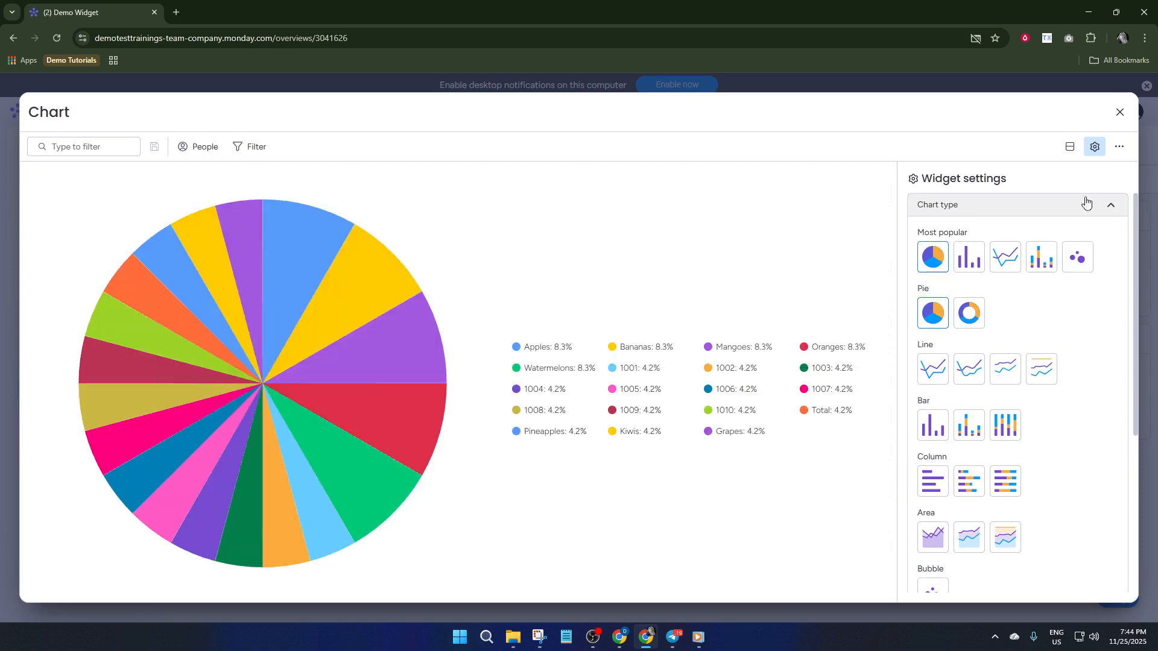
click(1119, 113)
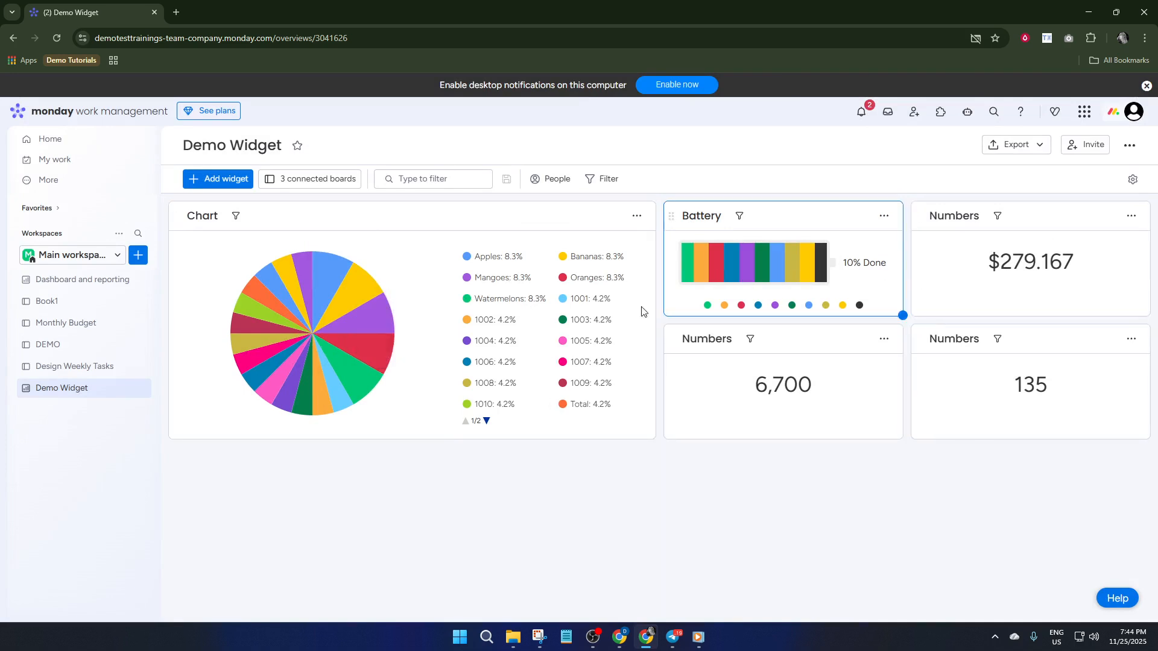
Find the Timely app among the Widgets Center's marketplace apps and start installing it
click(240, 182)
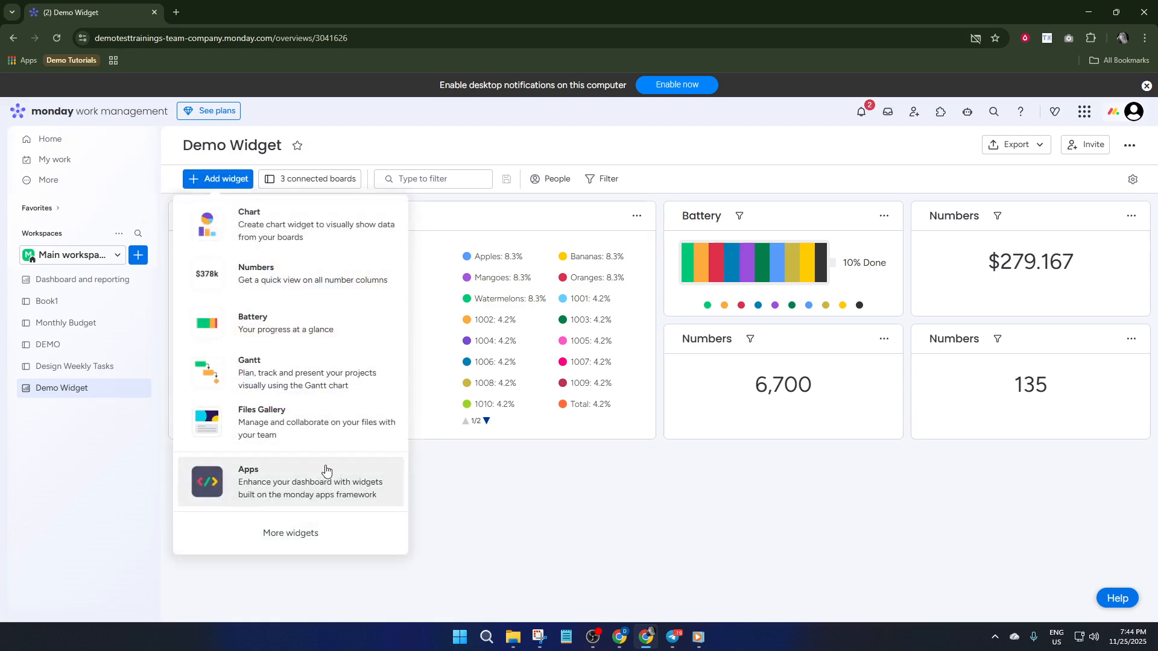
click(292, 476)
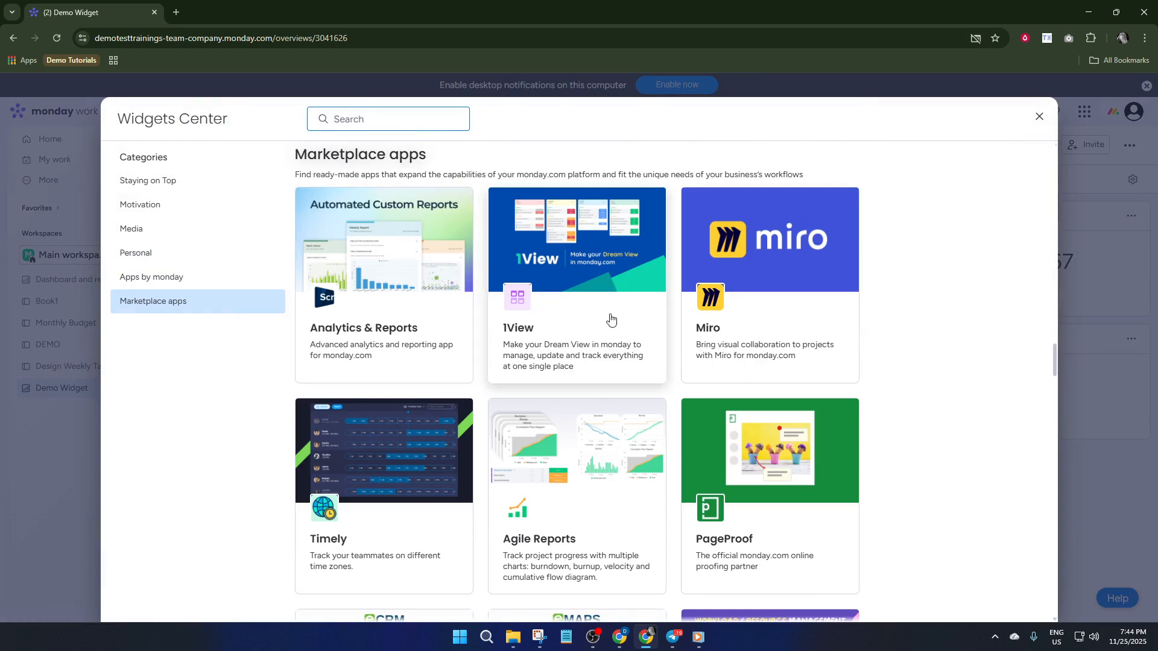
scroll(440, 344, down, 2)
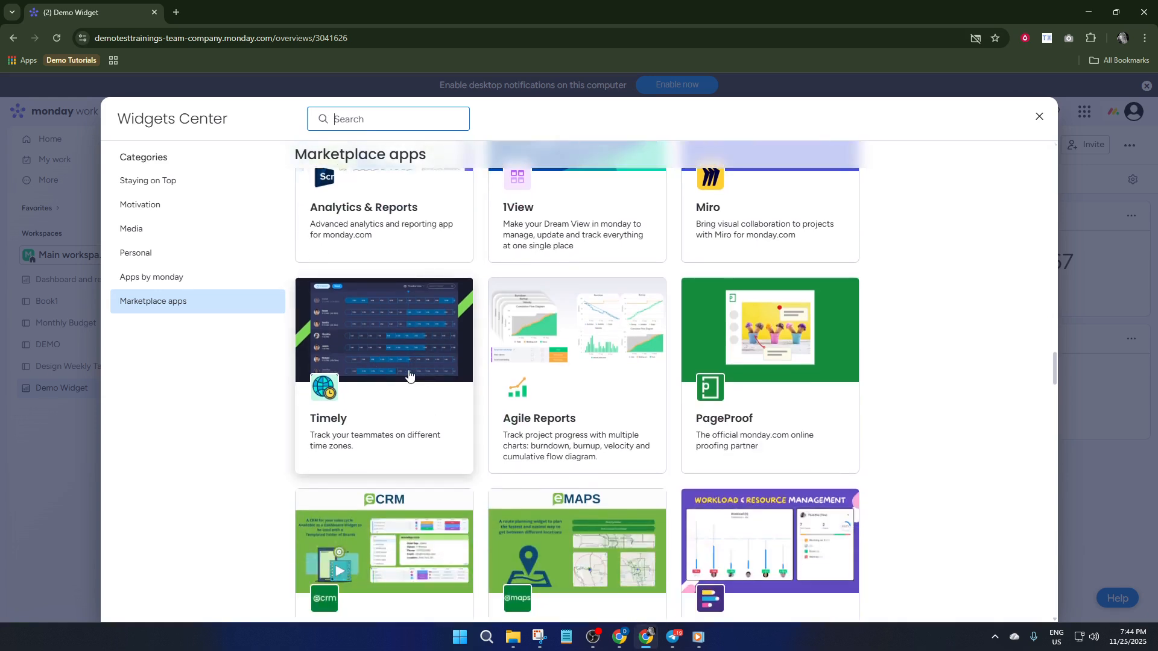
click(416, 377)
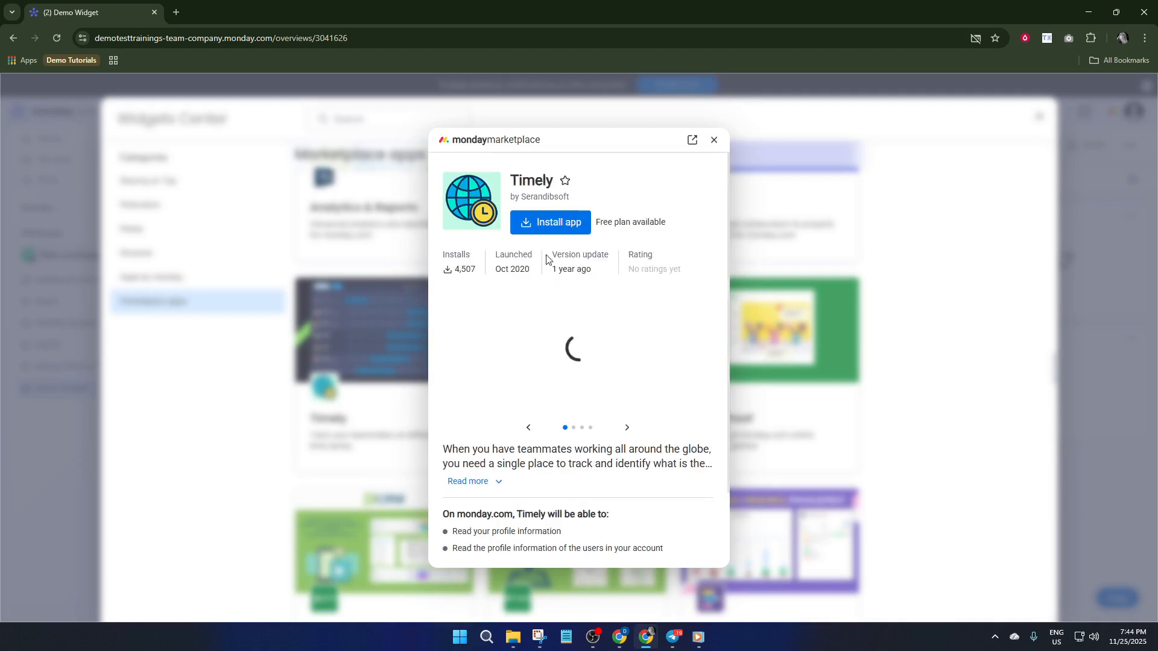
click(546, 224)
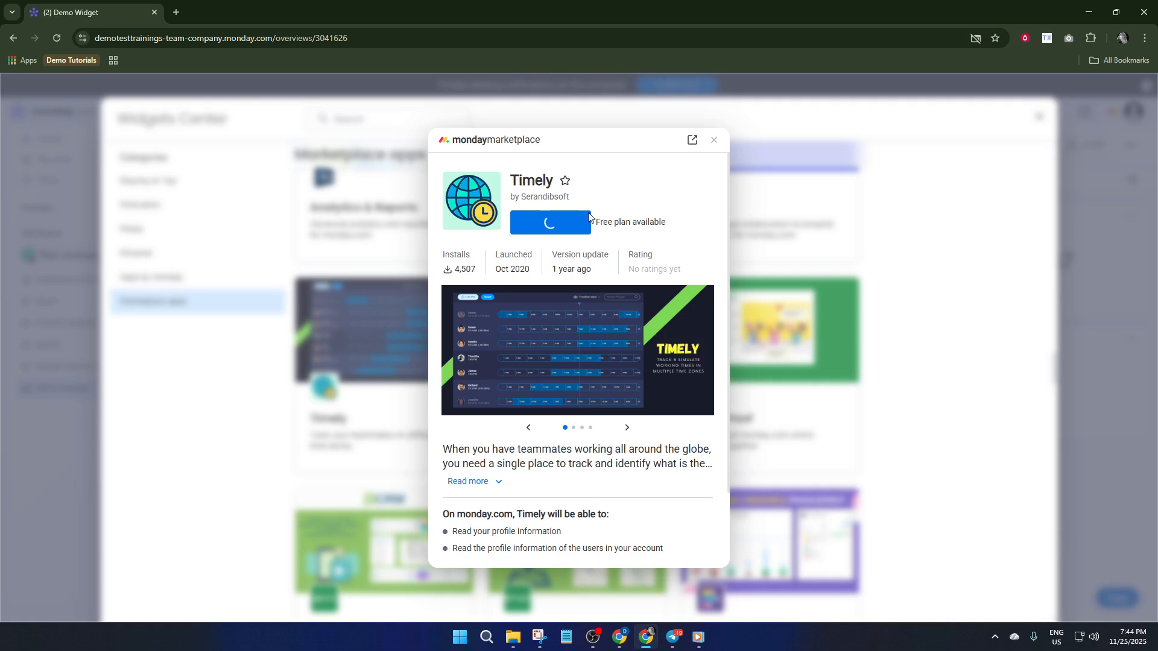